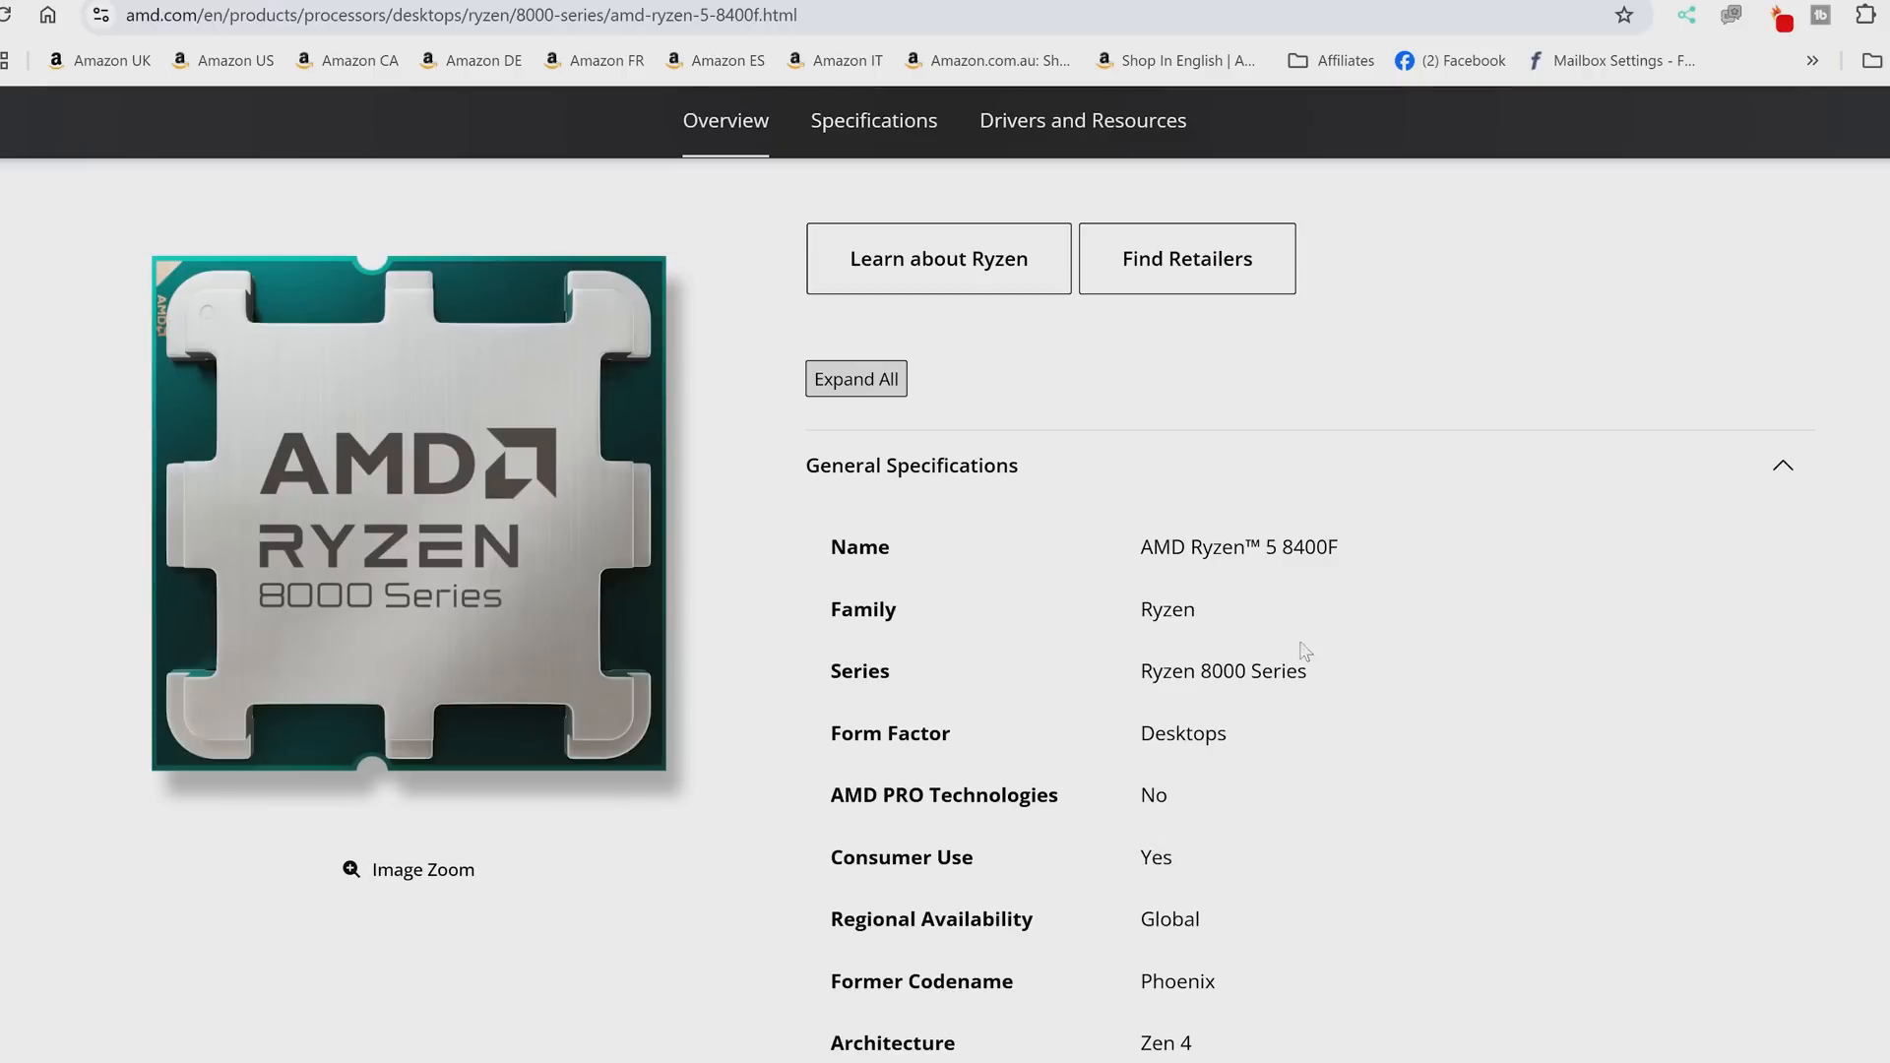
scroll(1368, 767, "down", 1)
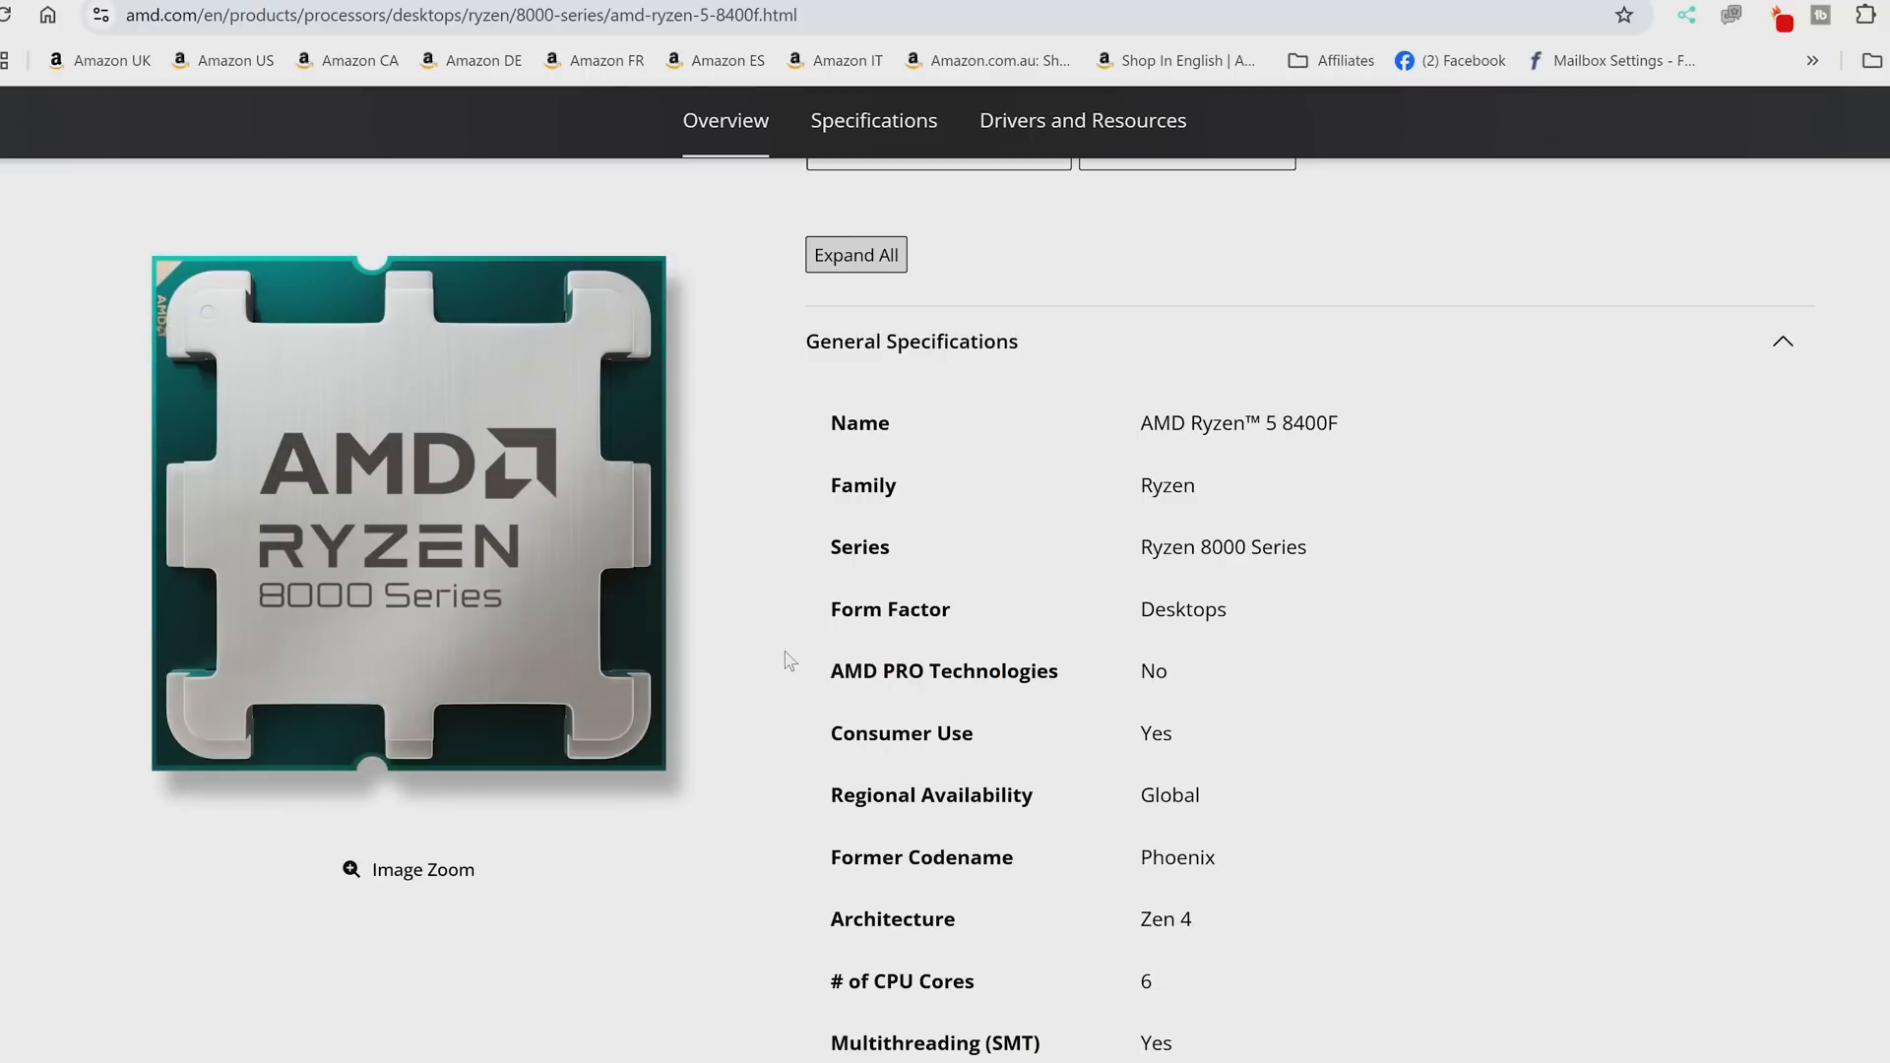
Return from the AMD Ryzen 5 8400F specs to the PCPartPicker build list.
key("ctrl+Tab")
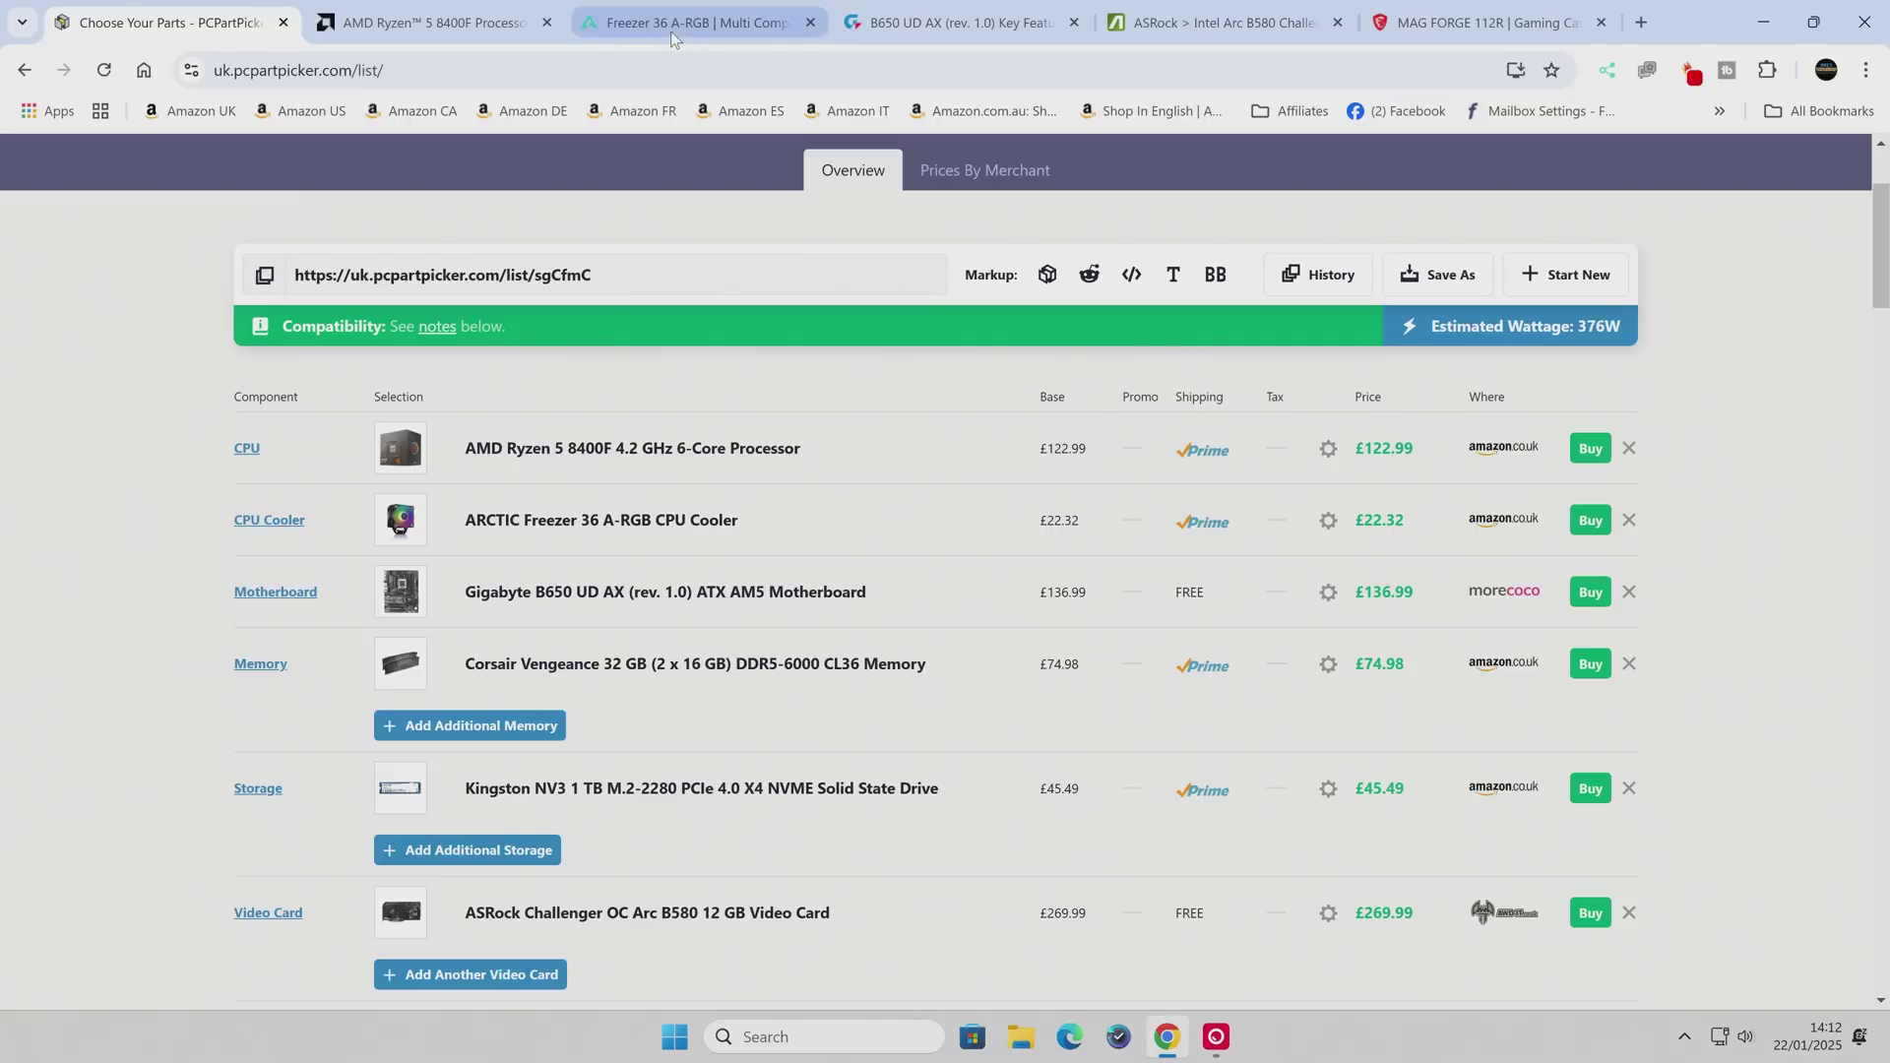
Switch to the ARCTIC Freezer 36 A-RGB (Black) product page.
left_click(672, 22)
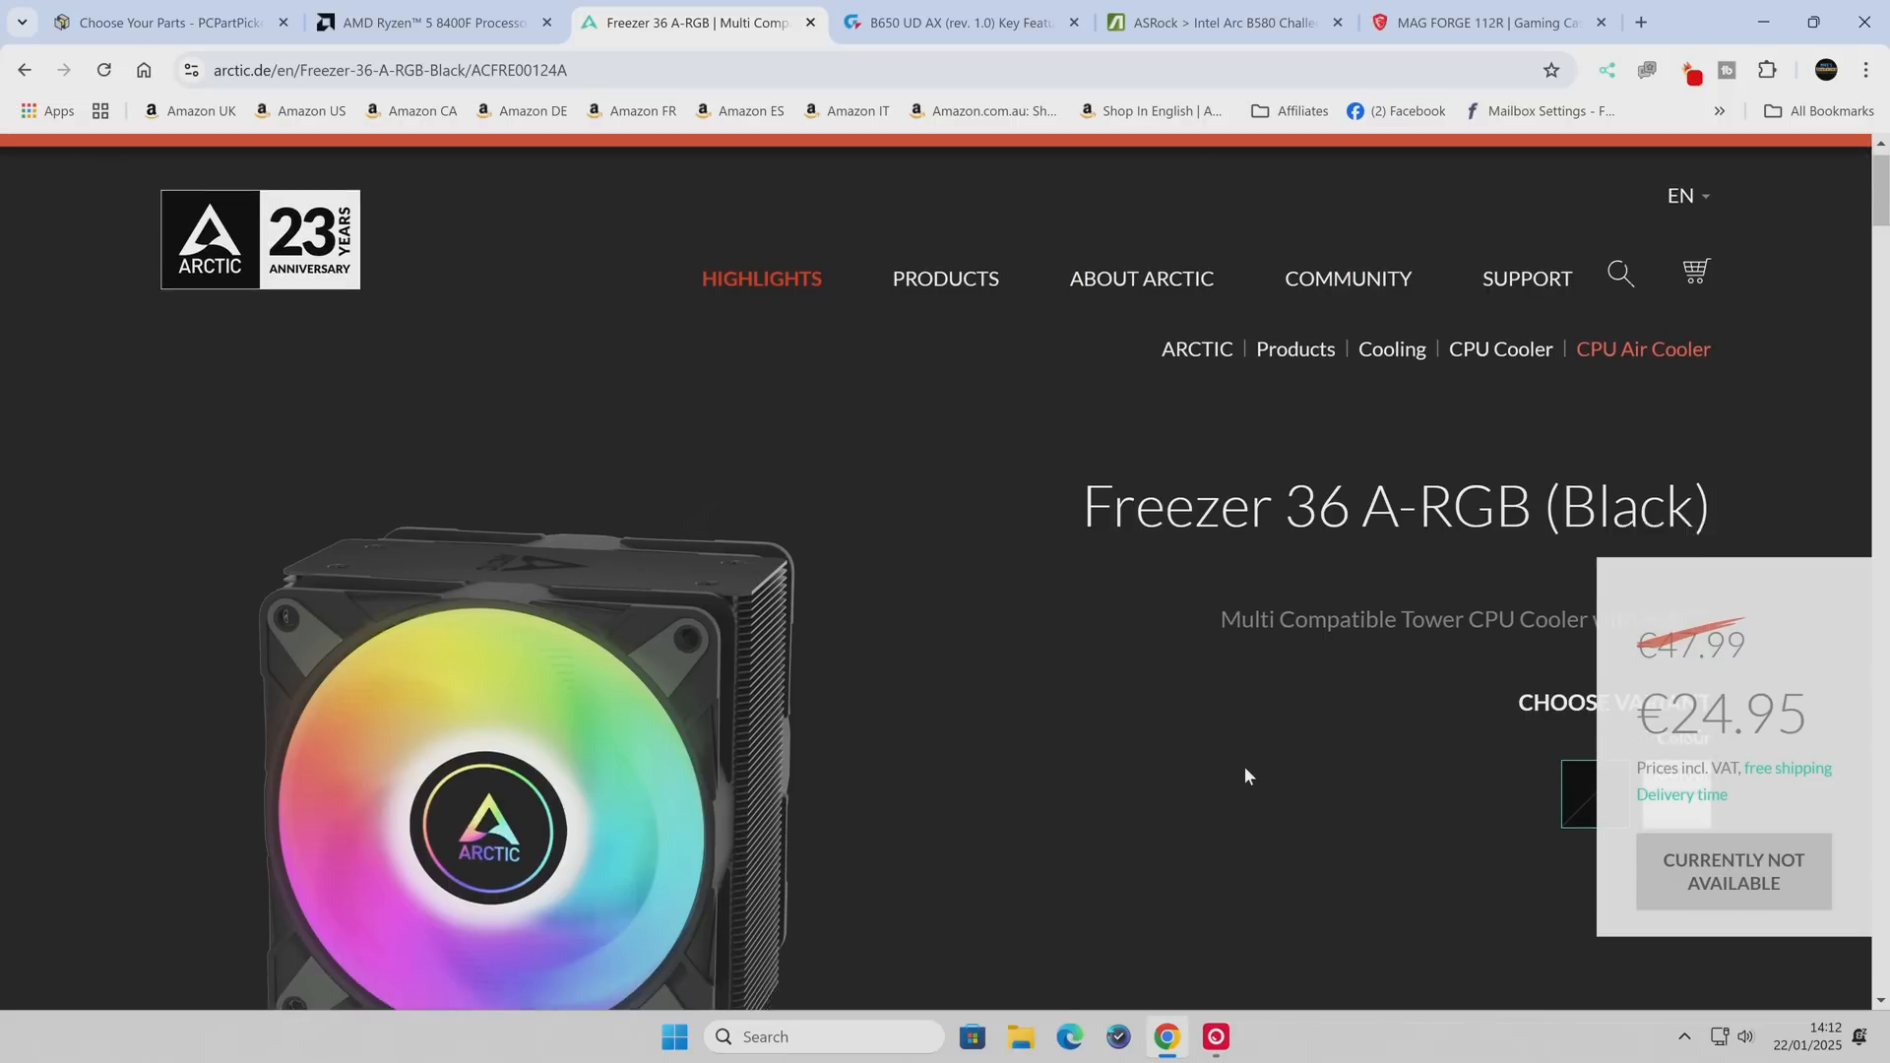
scroll(1244, 767, "down", 1)
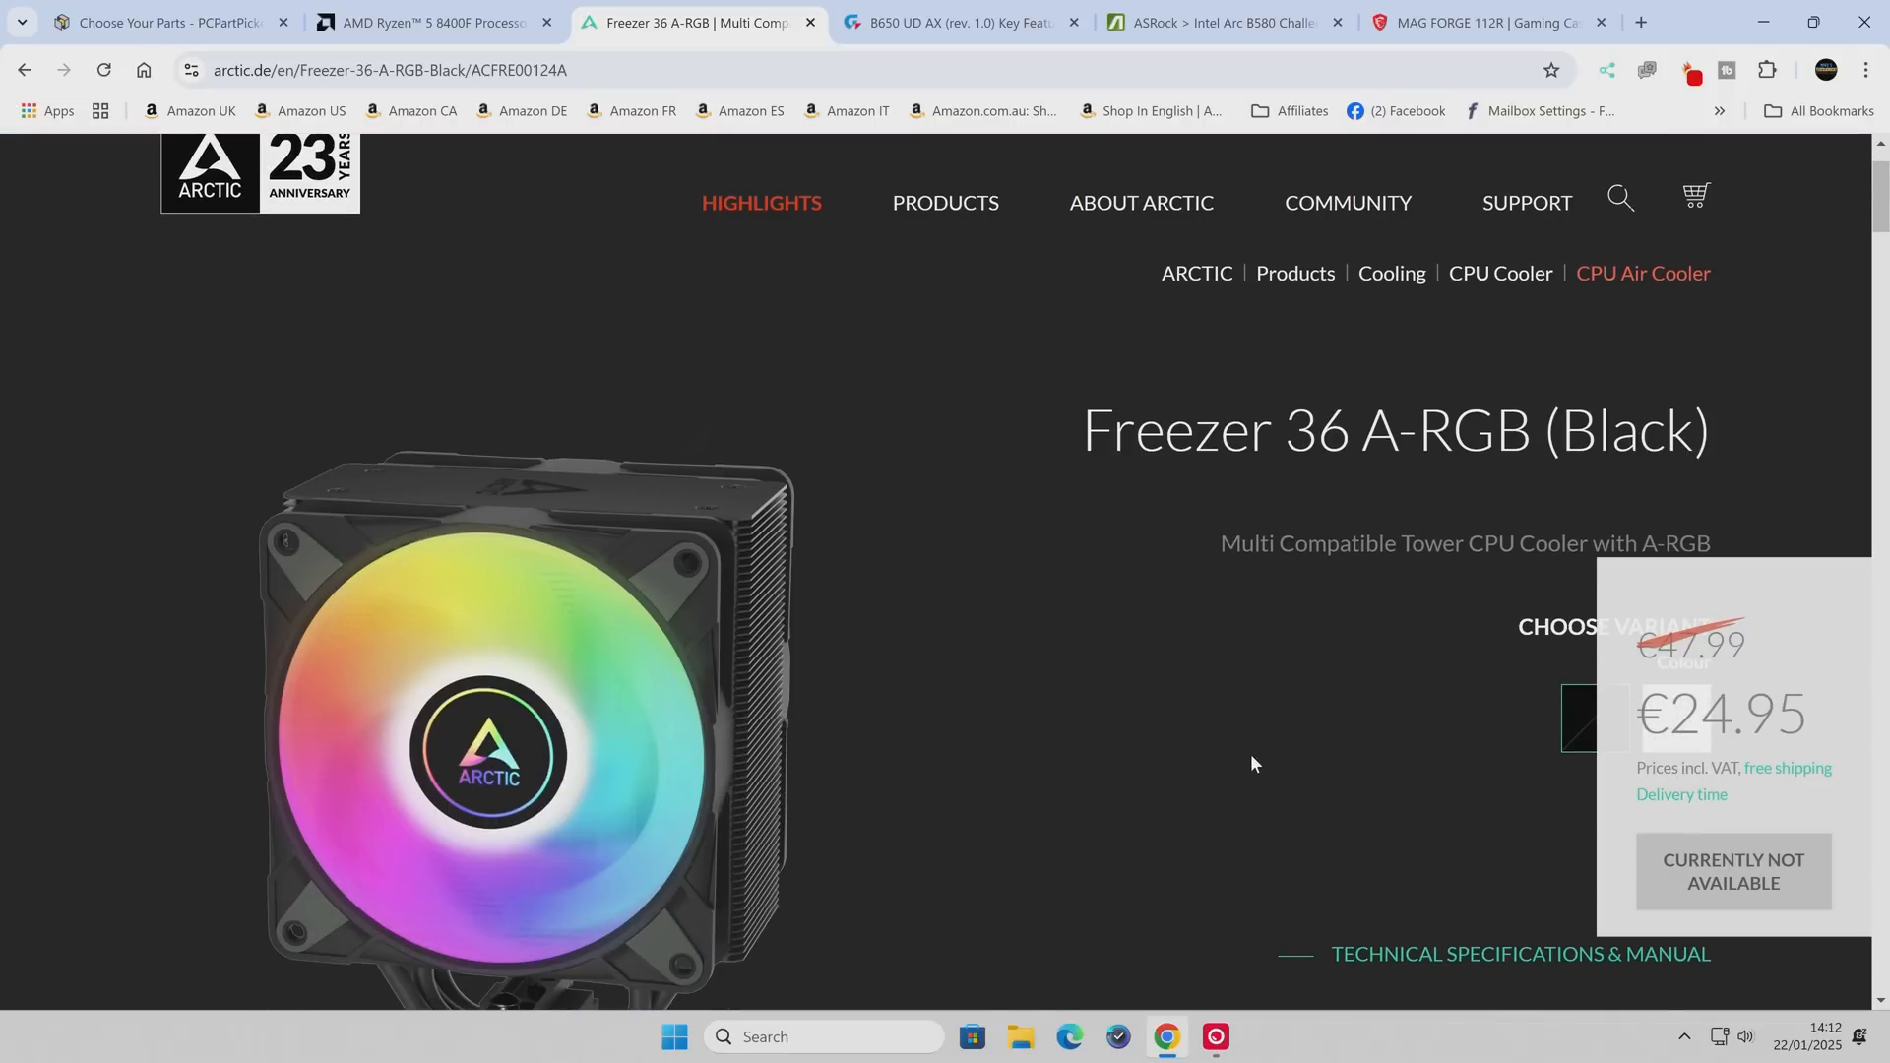
scroll(1249, 741, "down", 2)
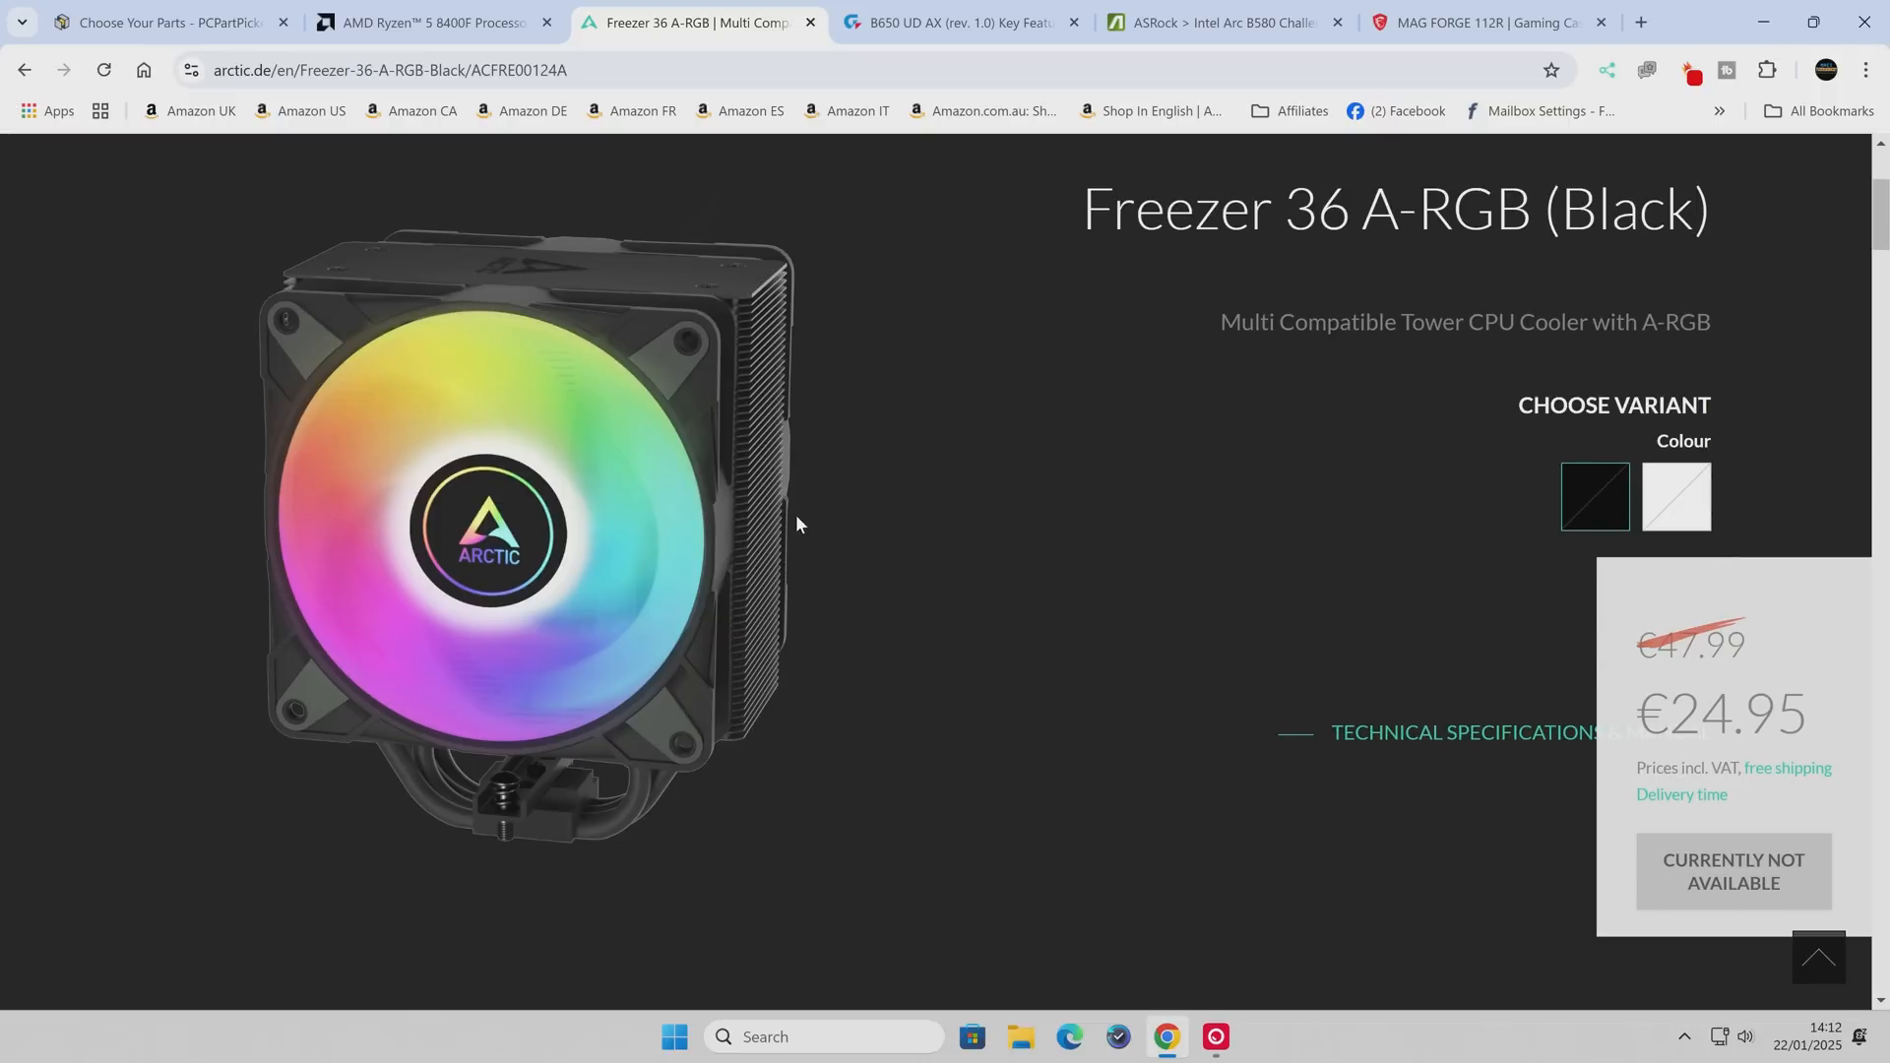
left_click(1677, 496)
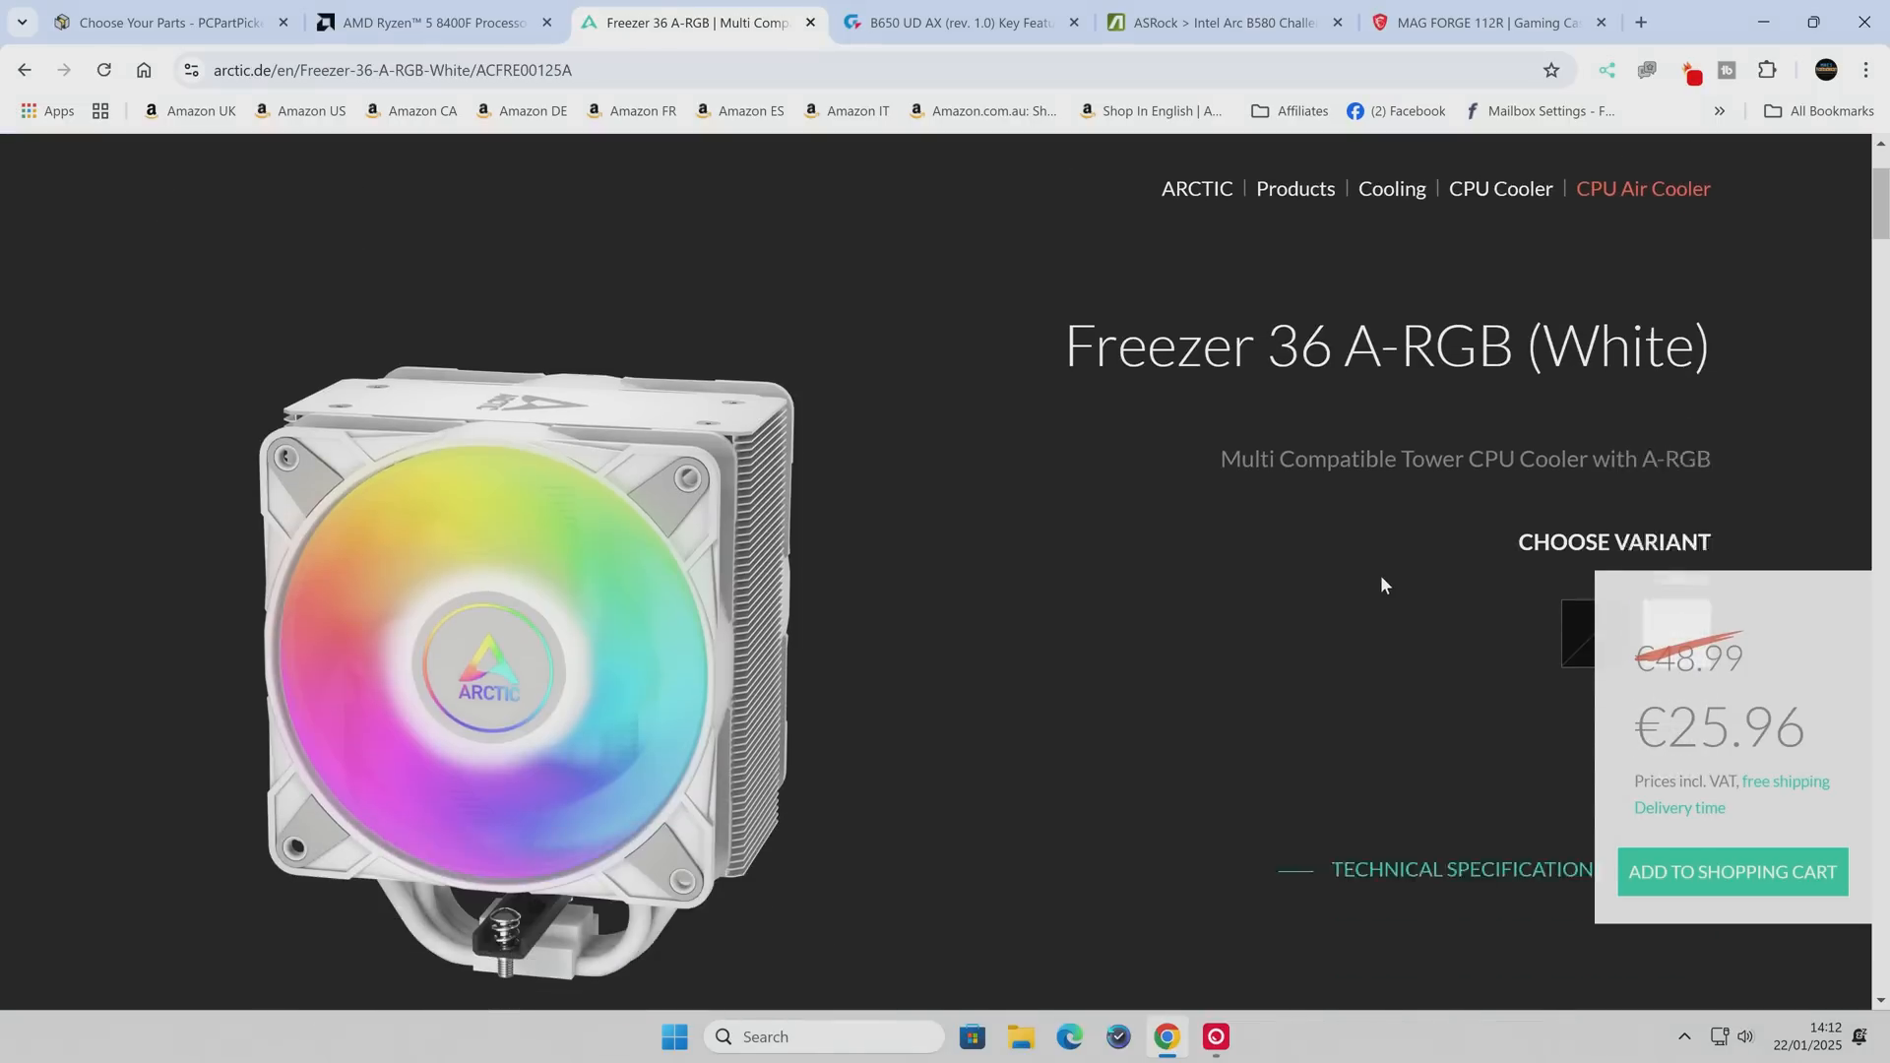
scroll(1380, 575, "down", 2)
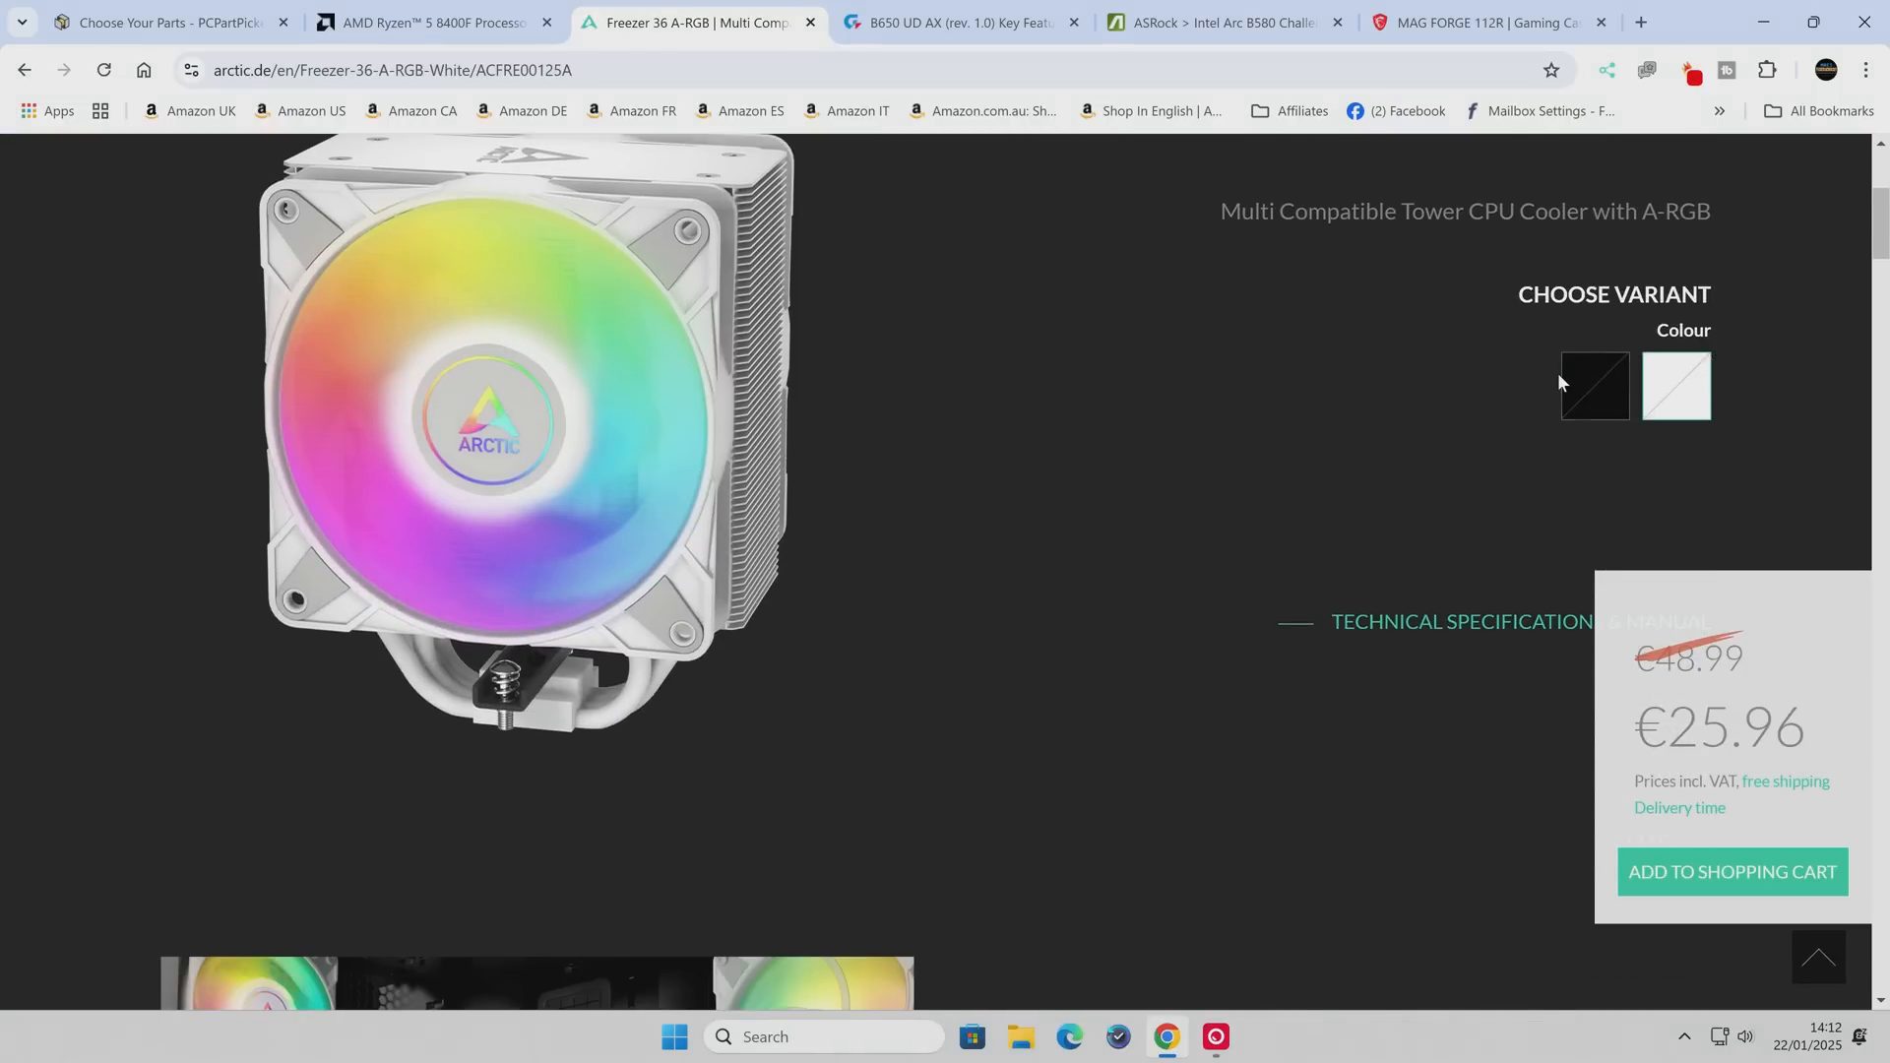
left_click(1595, 384)
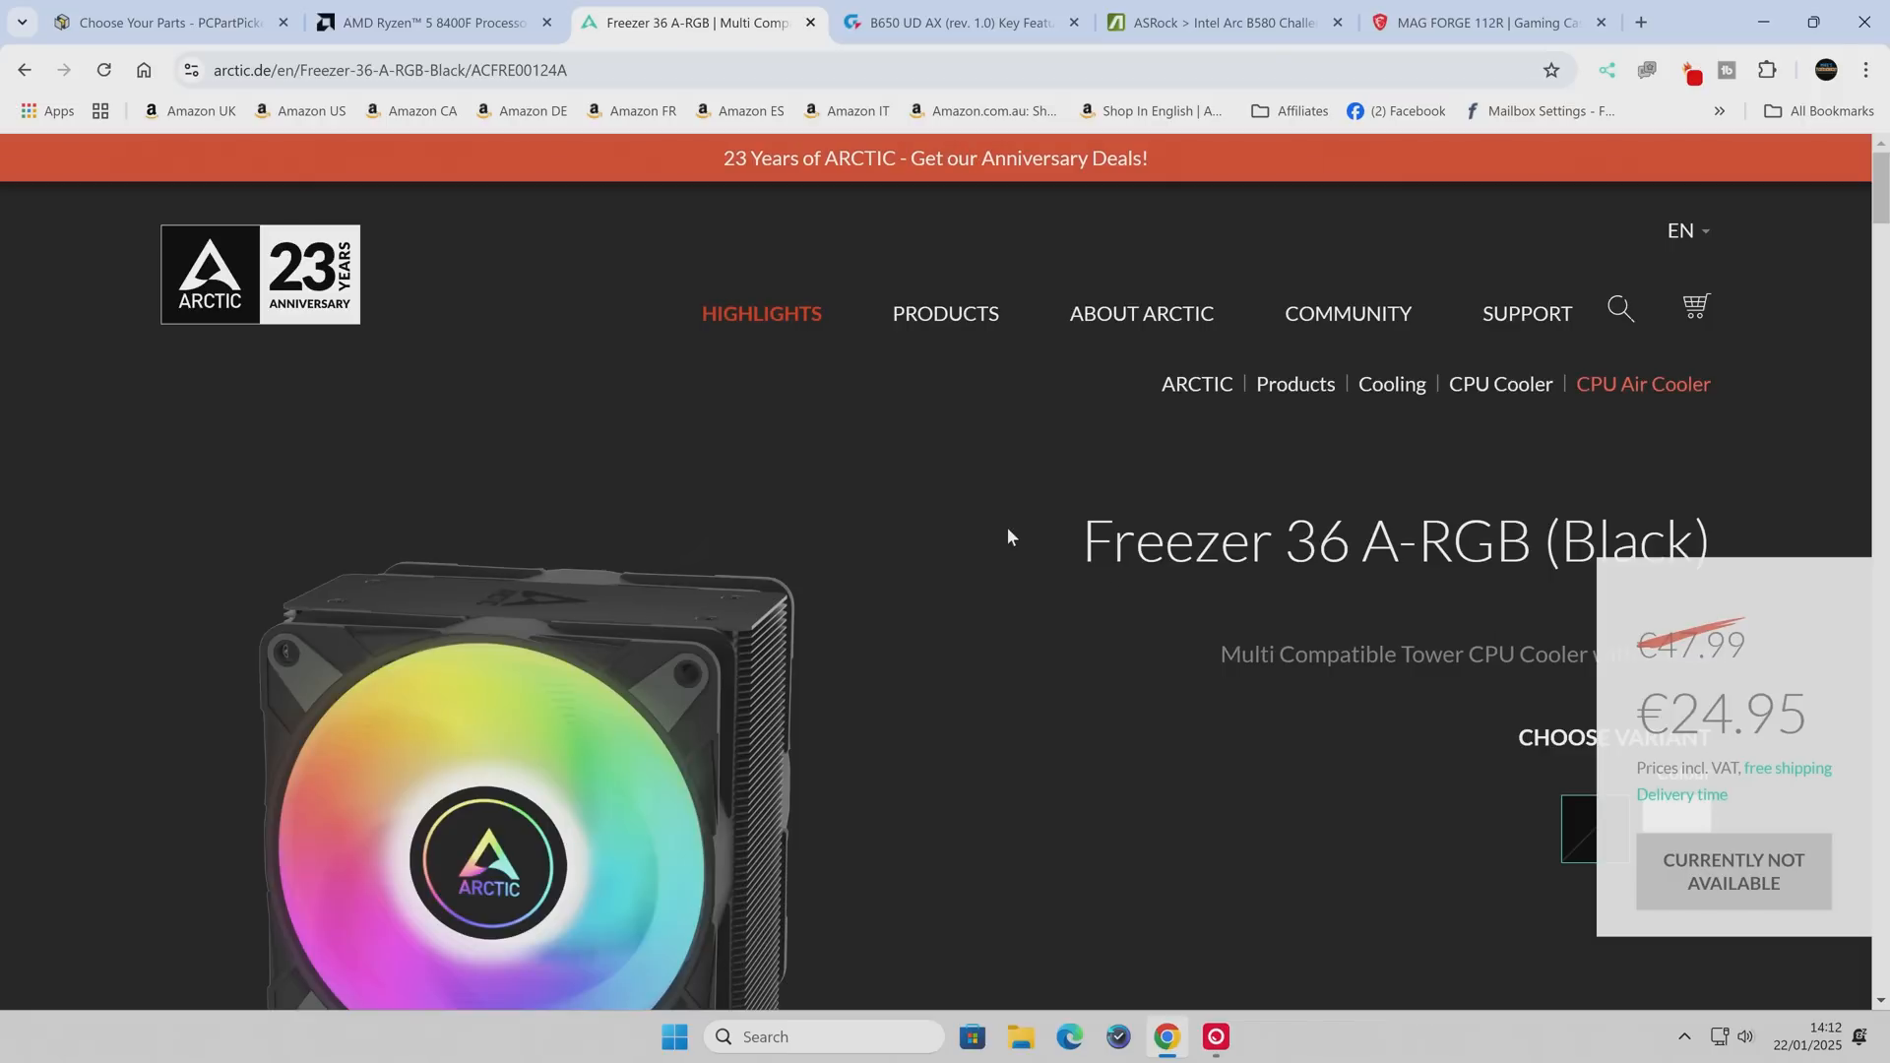
scroll(1010, 527, "down", 2)
scroll(1015, 531, "down", 1)
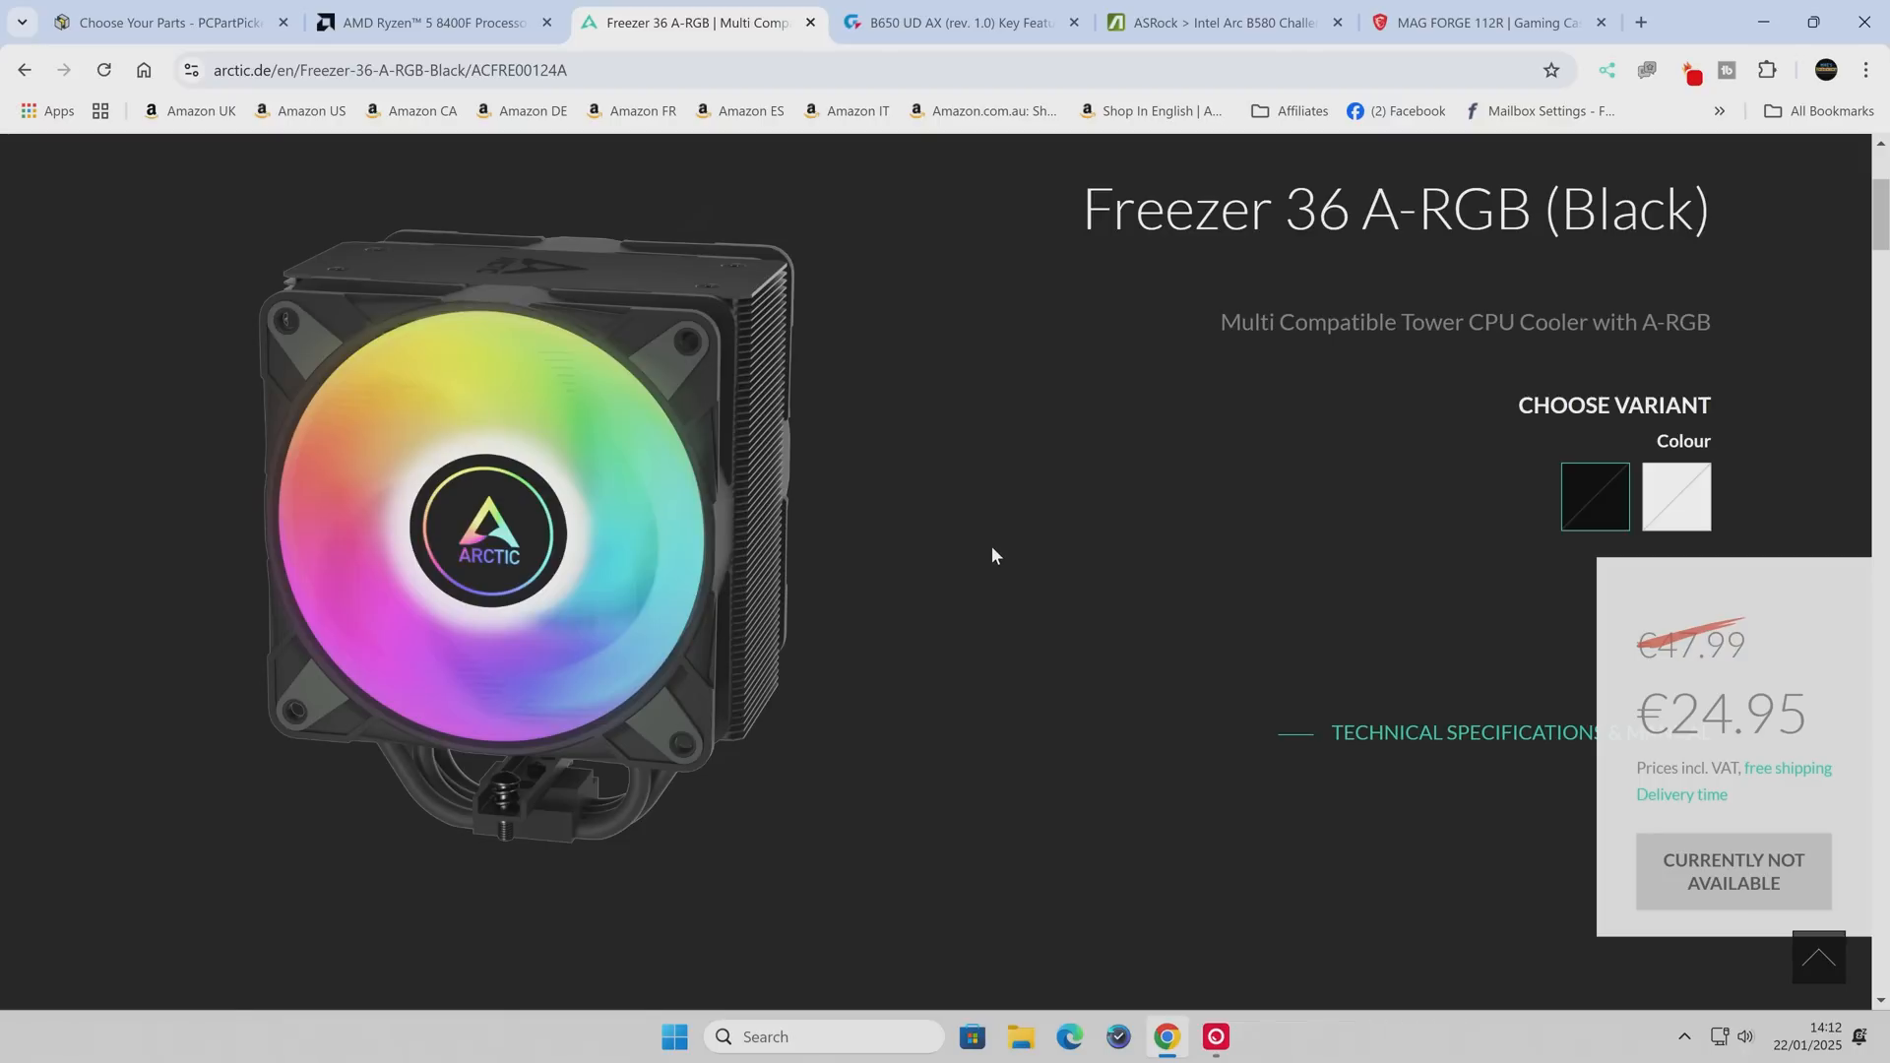
key("ctrl+1")
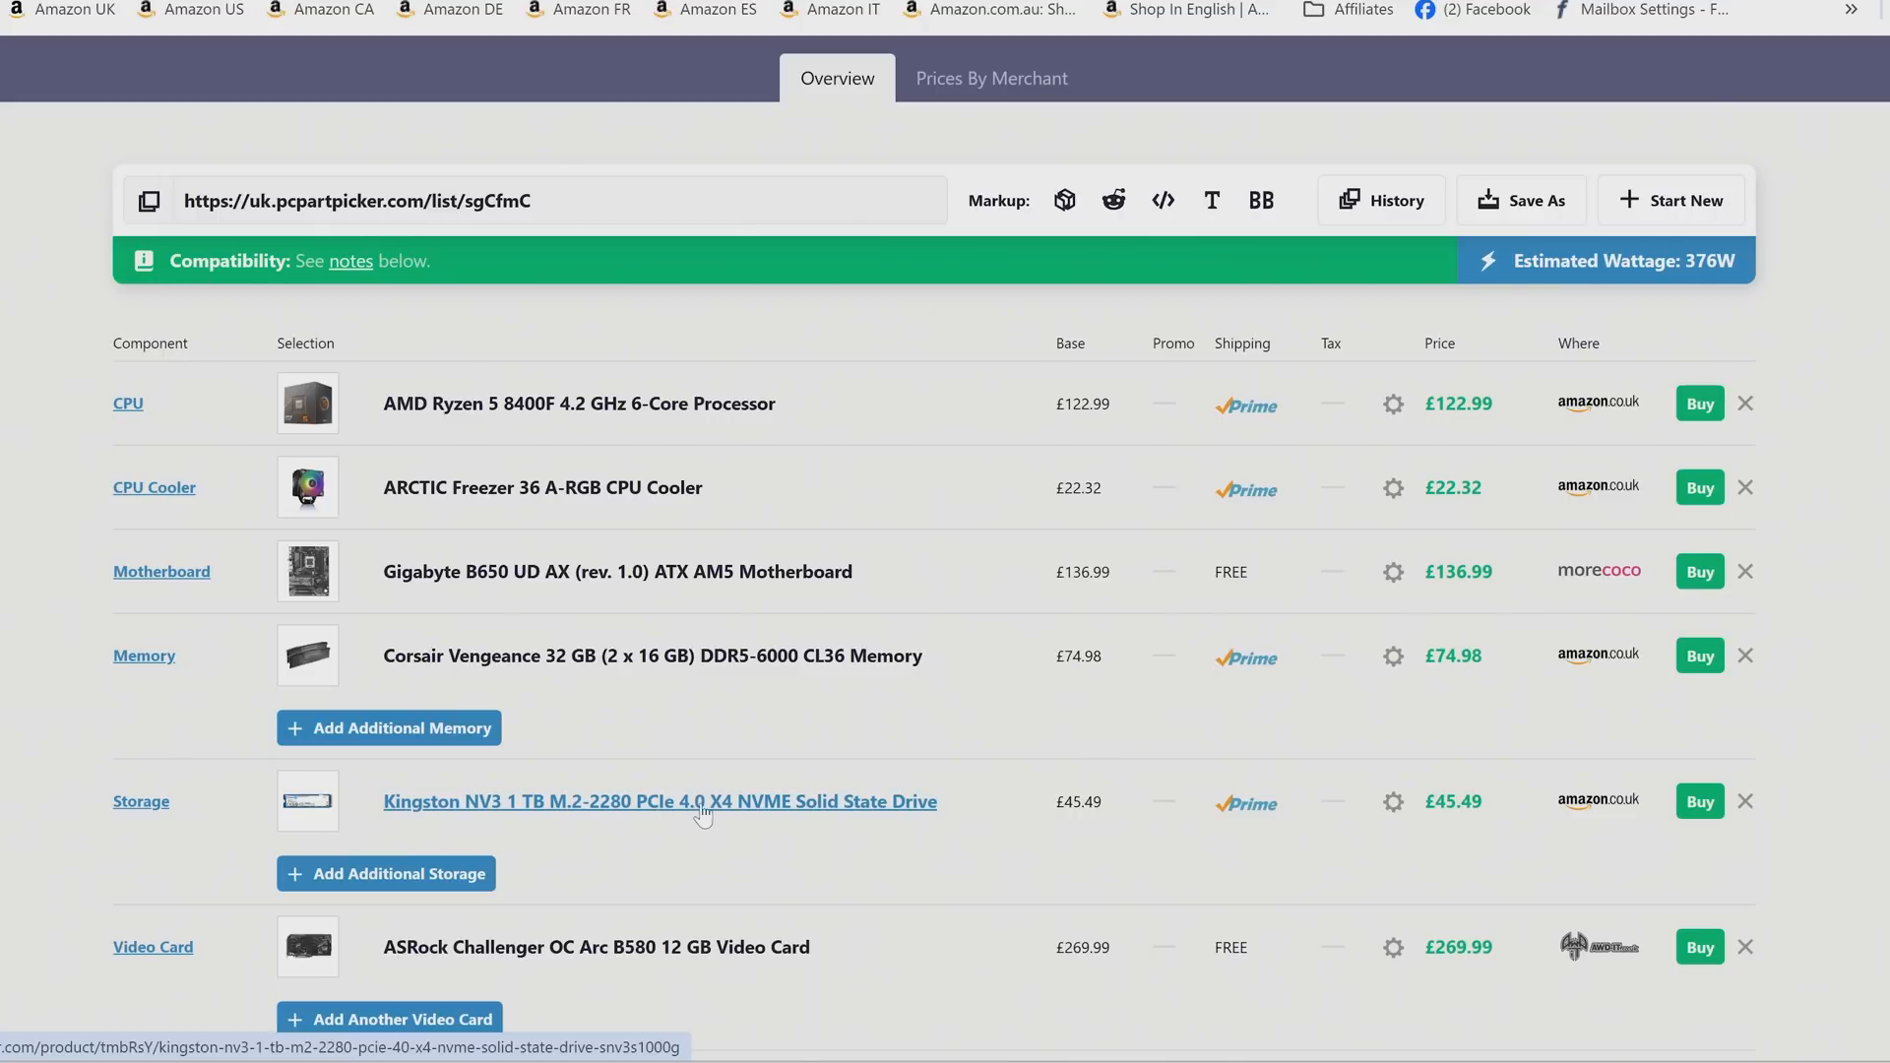
scroll(702, 814, "down", 2)
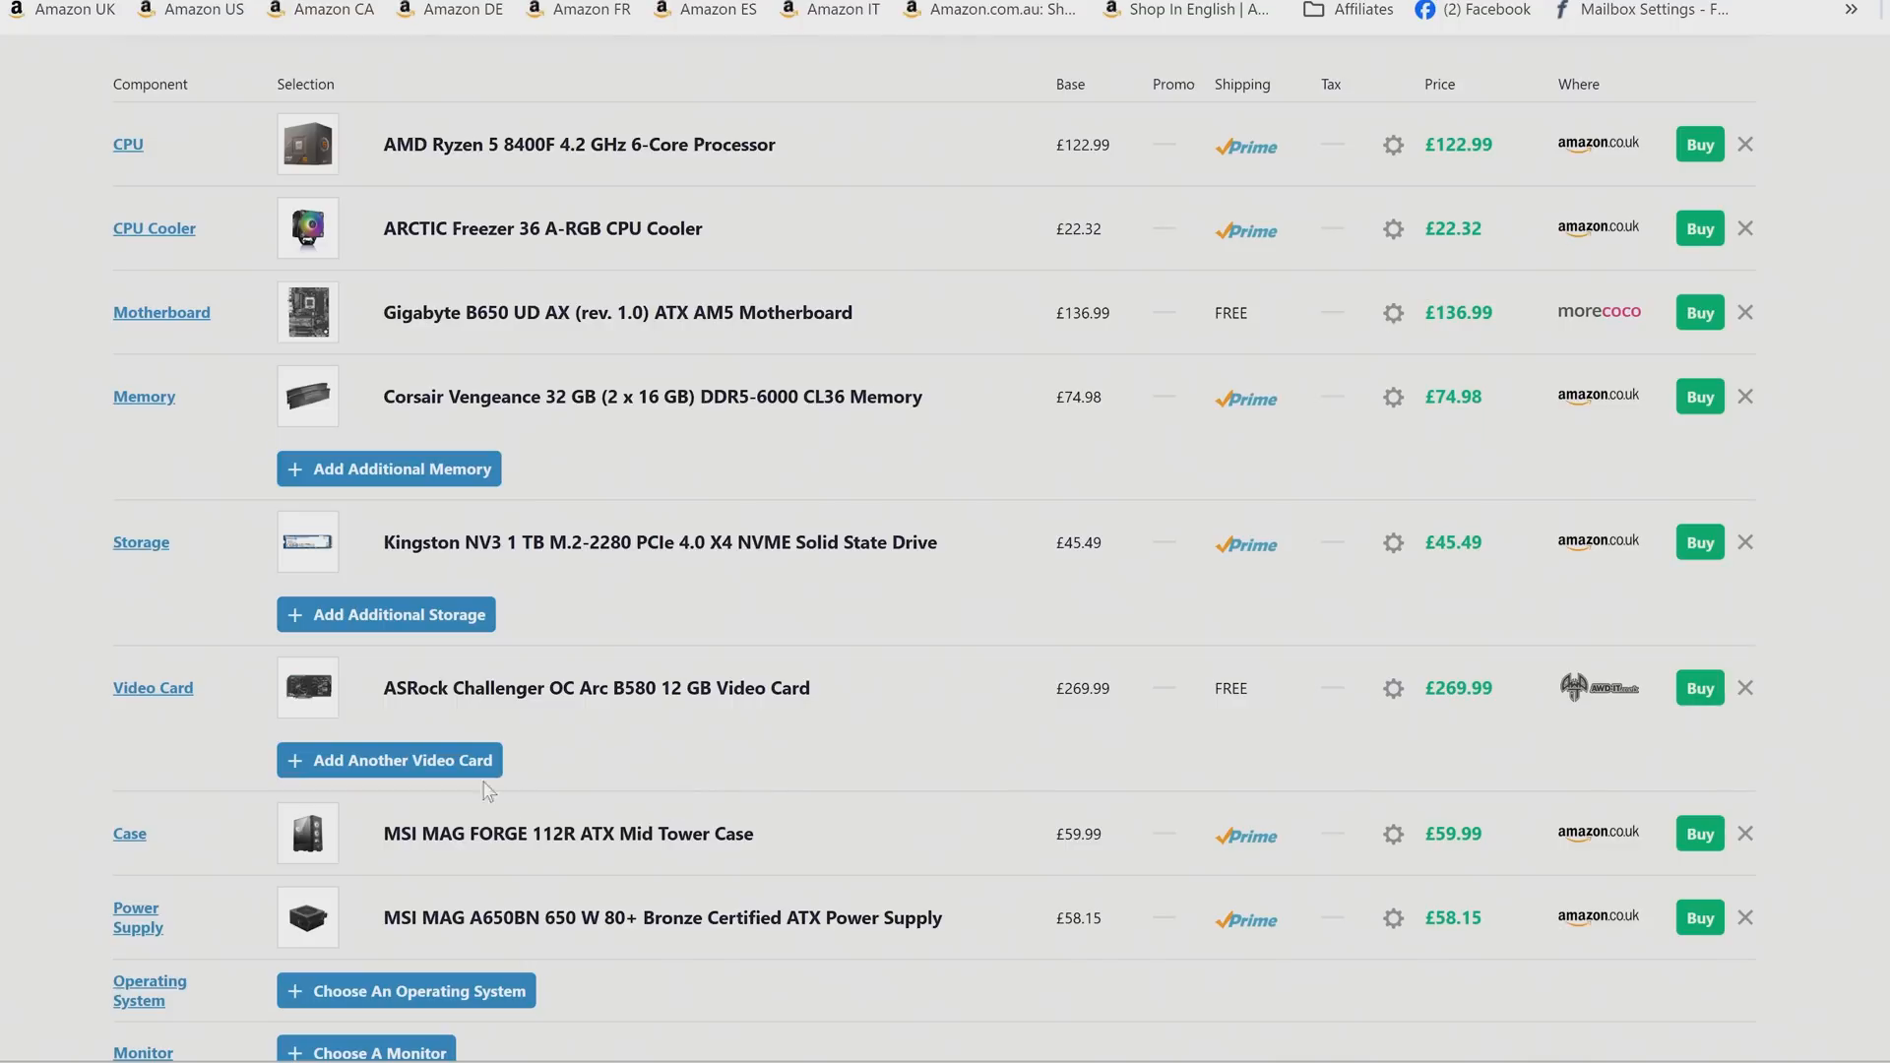
Return from the ASRock video card page to the PCPartPicker build list.
key("ctrl+Tab")
View the MSI MAG FORGE 112R case photos enlarged, then return to the build list.
left_click(306, 824)
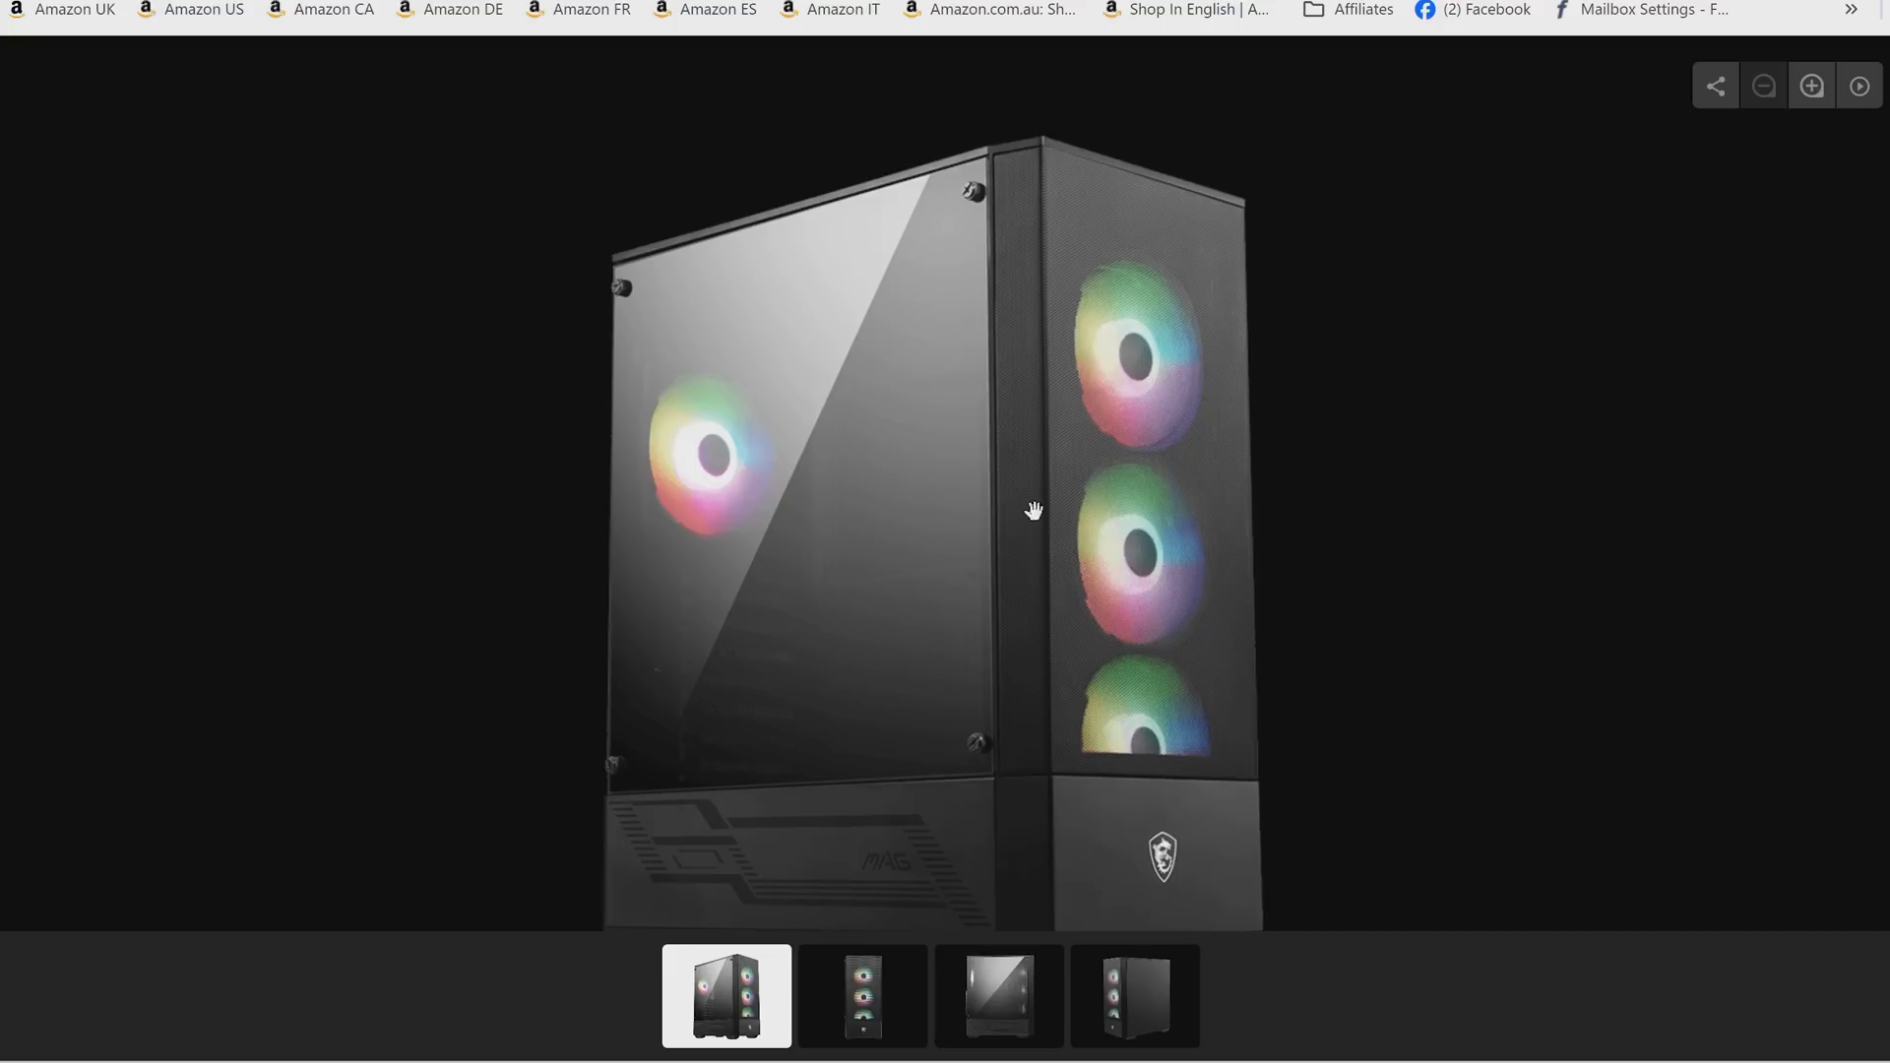
key("Escape")
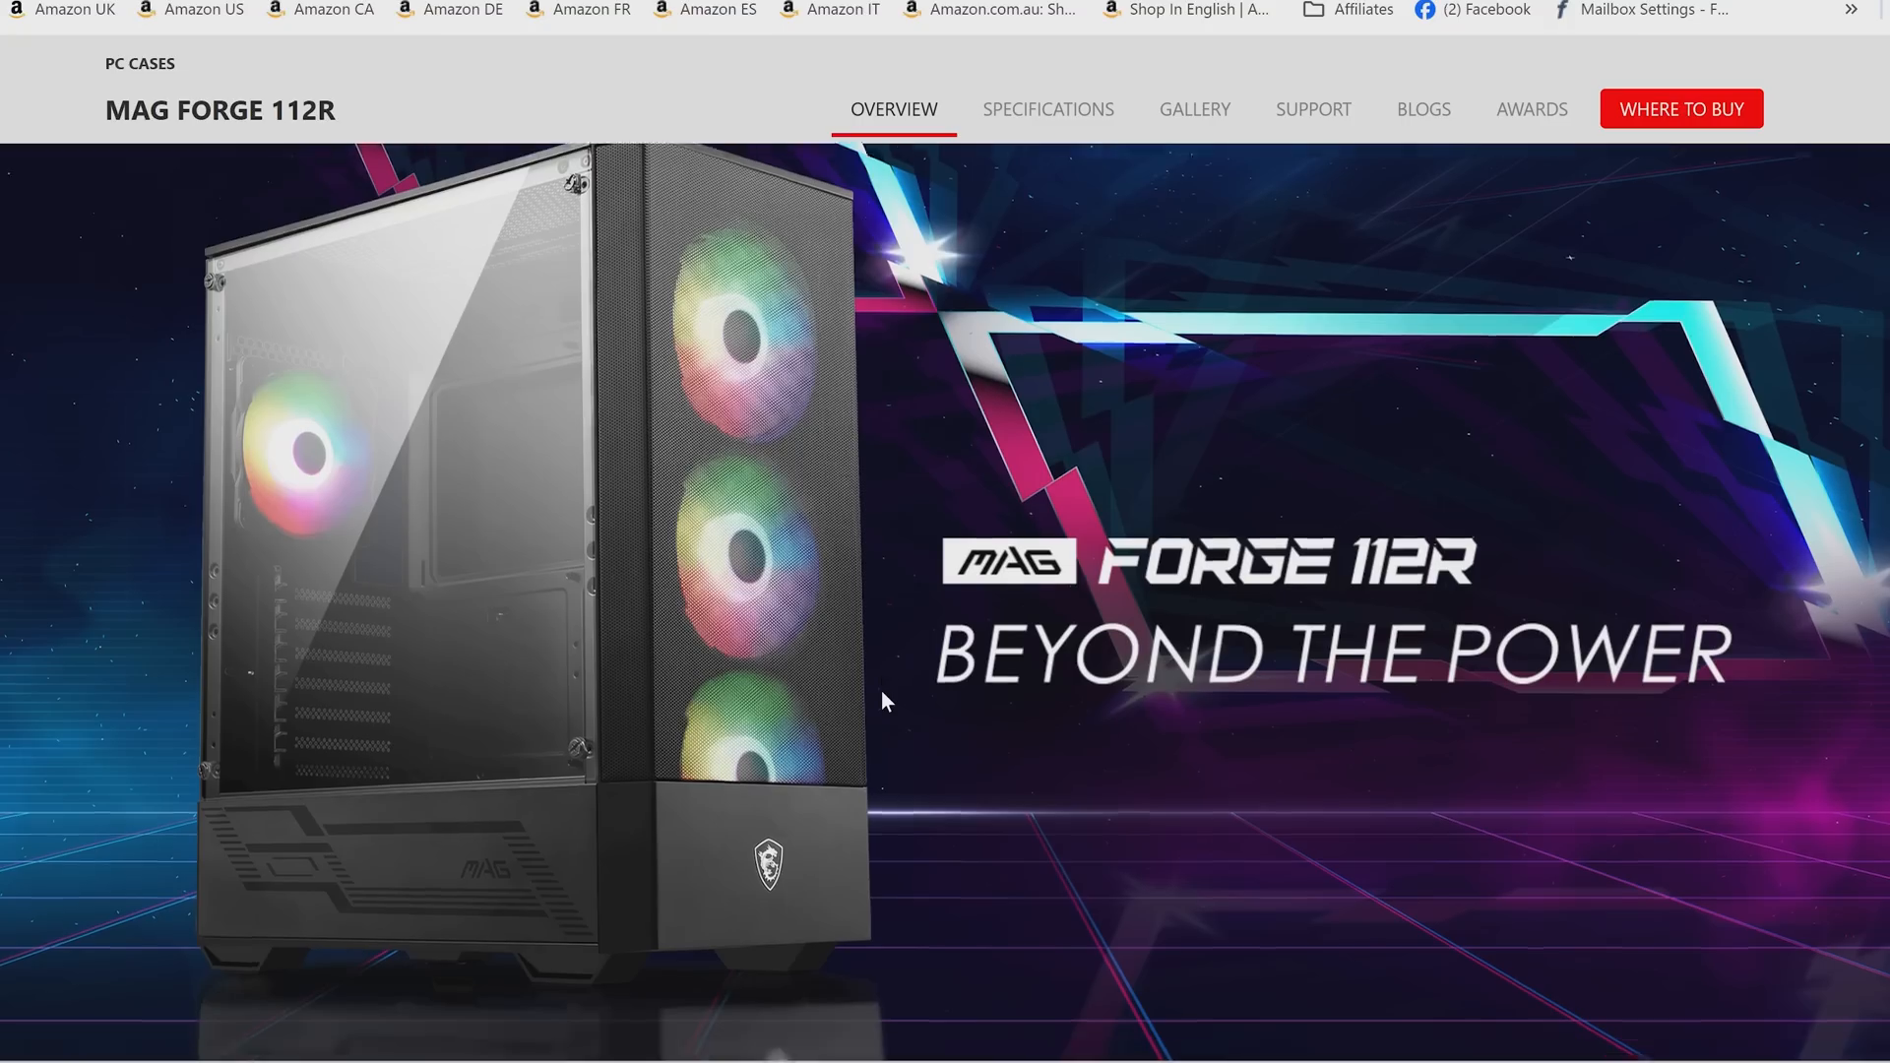
scroll(881, 691, "down", 5)
scroll(881, 689, "down", 5)
scroll(882, 690, "down", 5)
scroll(882, 689, "down", 5)
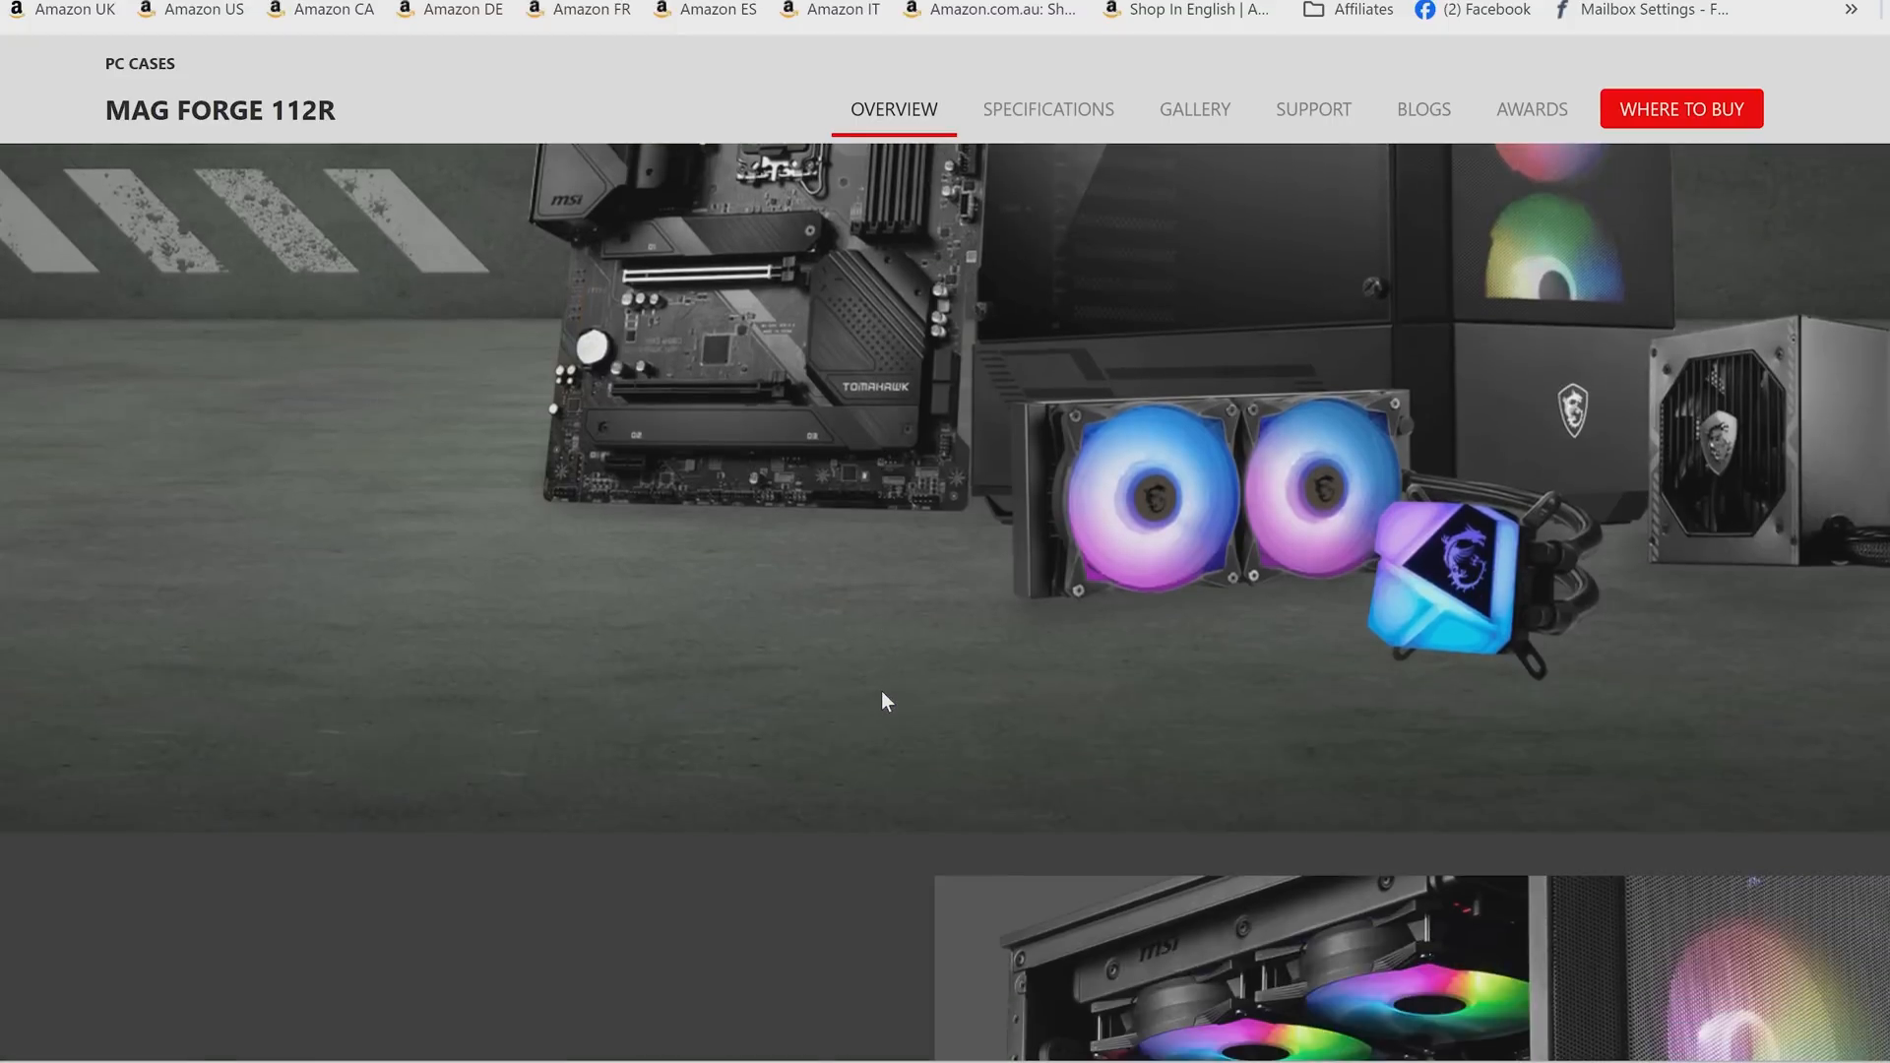
scroll(881, 691, "down", 5)
scroll(881, 690, "down", 3)
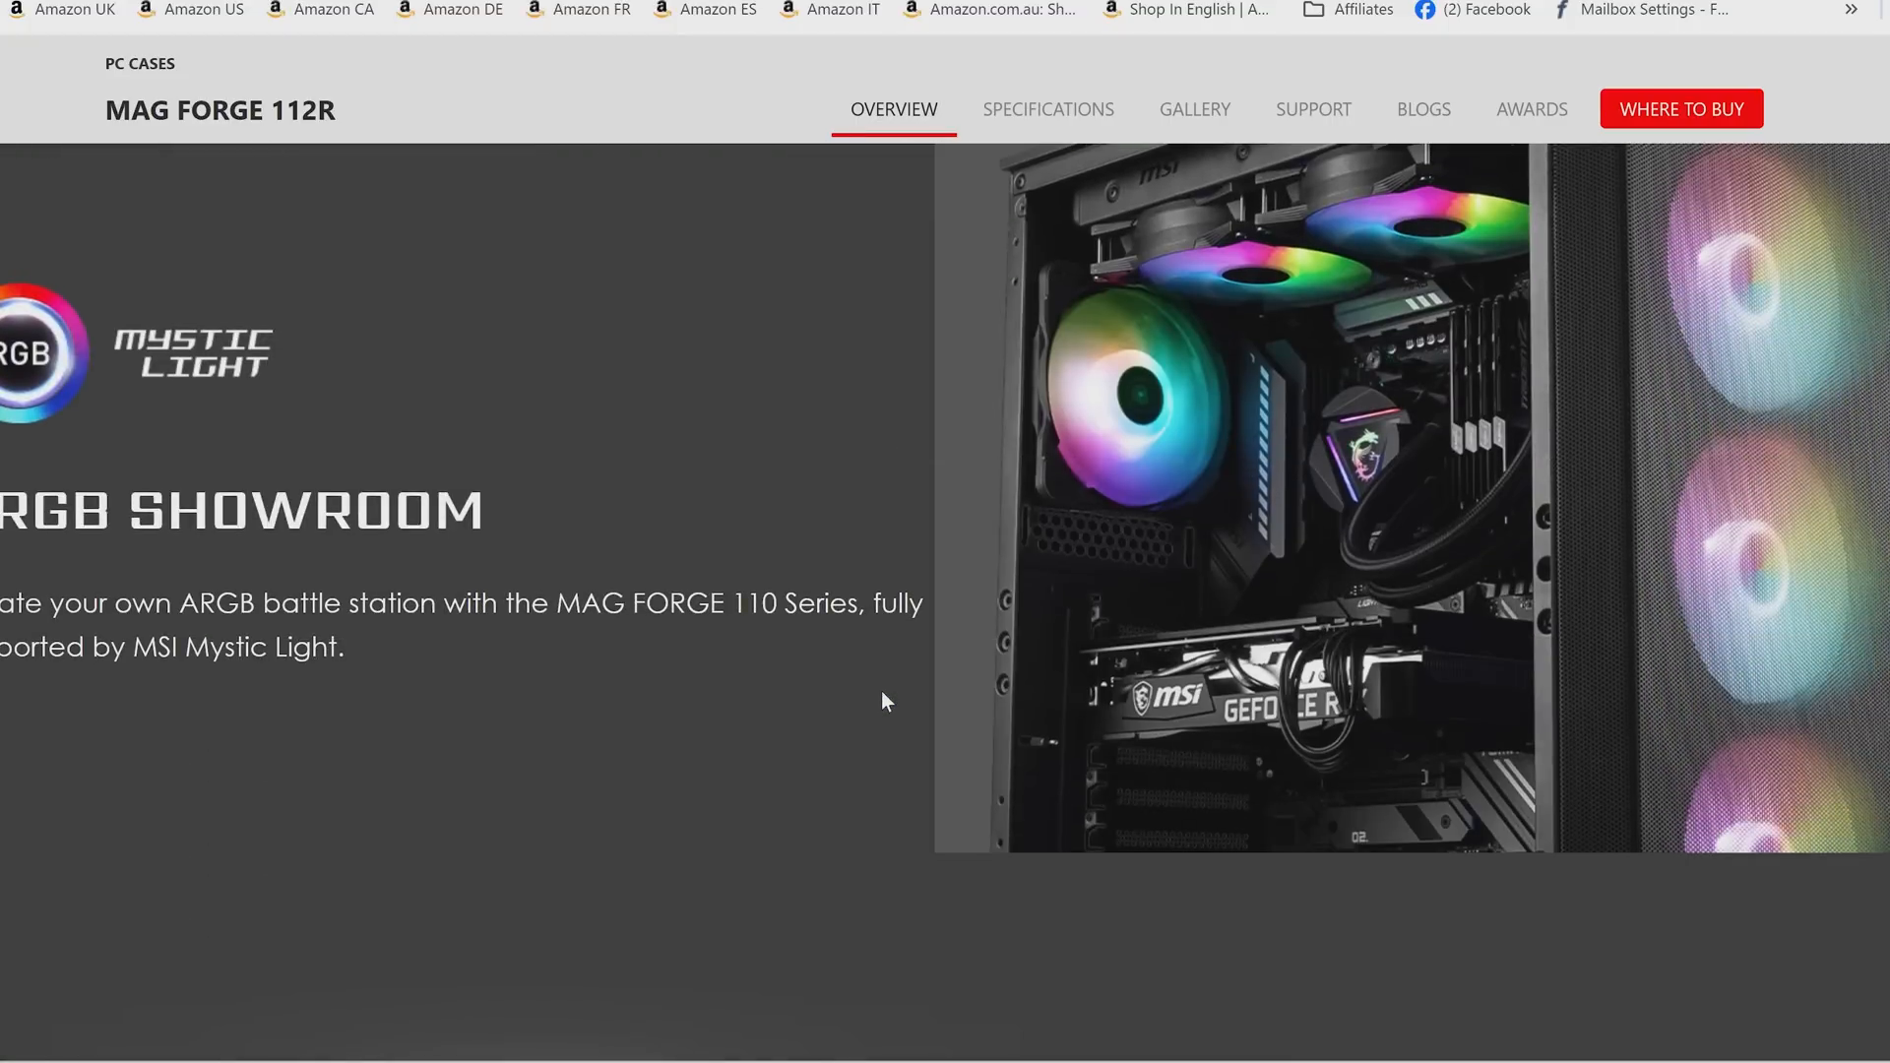
scroll(1217, 740, "down", 5)
scroll(1219, 740, "down", 3)
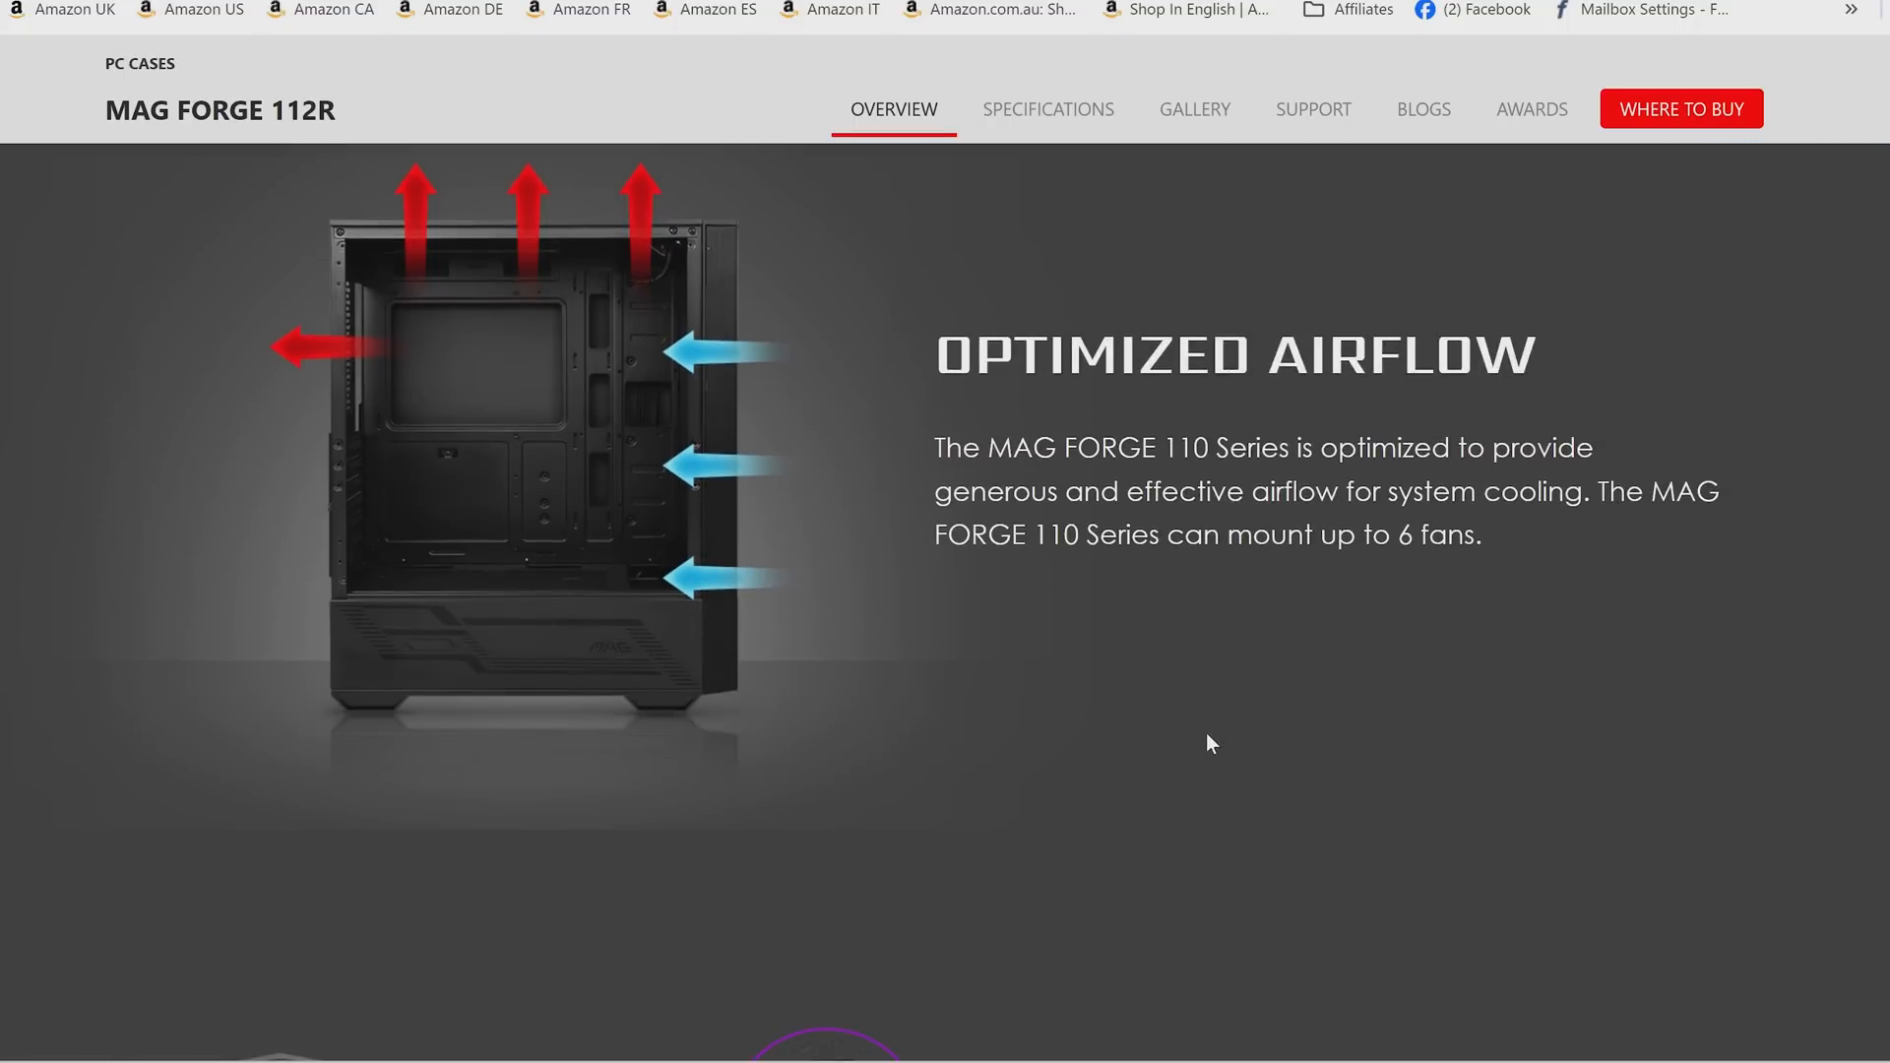
scroll(1207, 733, "down", 5)
scroll(1208, 732, "down", 3)
scroll(1039, 662, "up", 1)
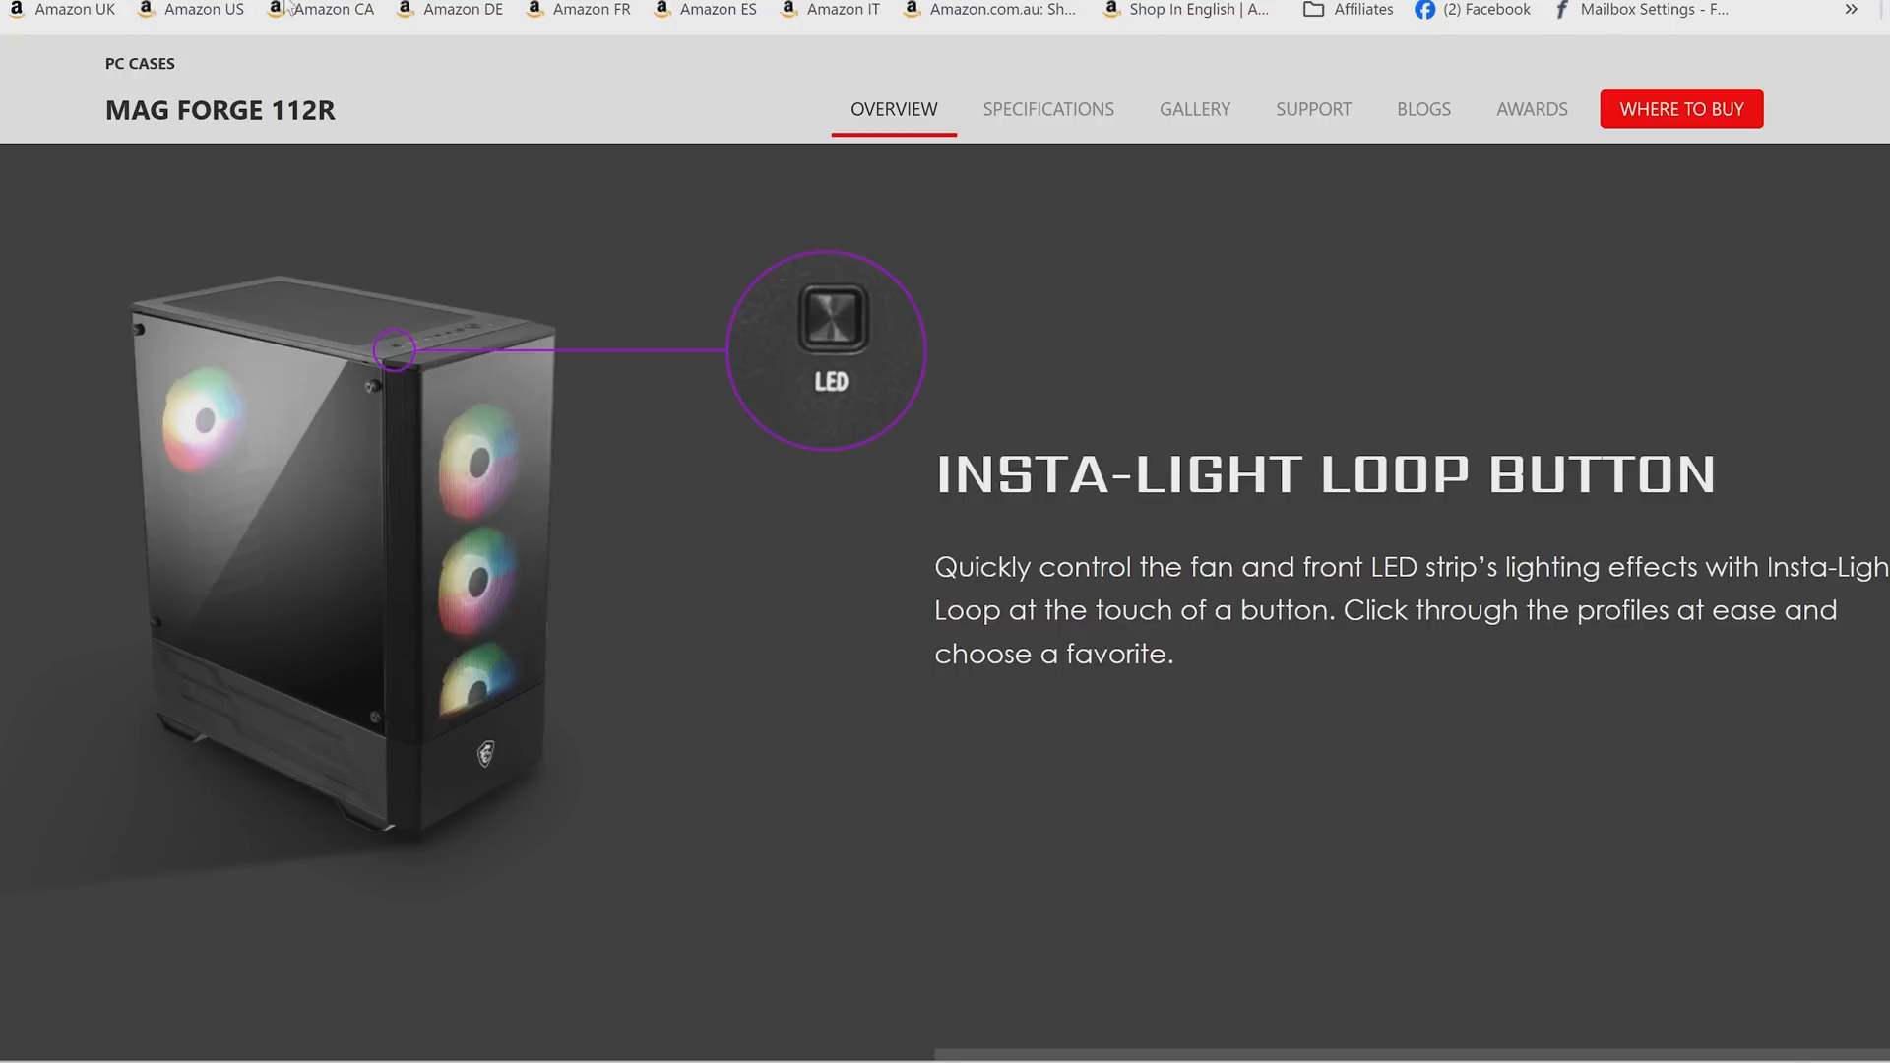
key("ctrl+Tab")
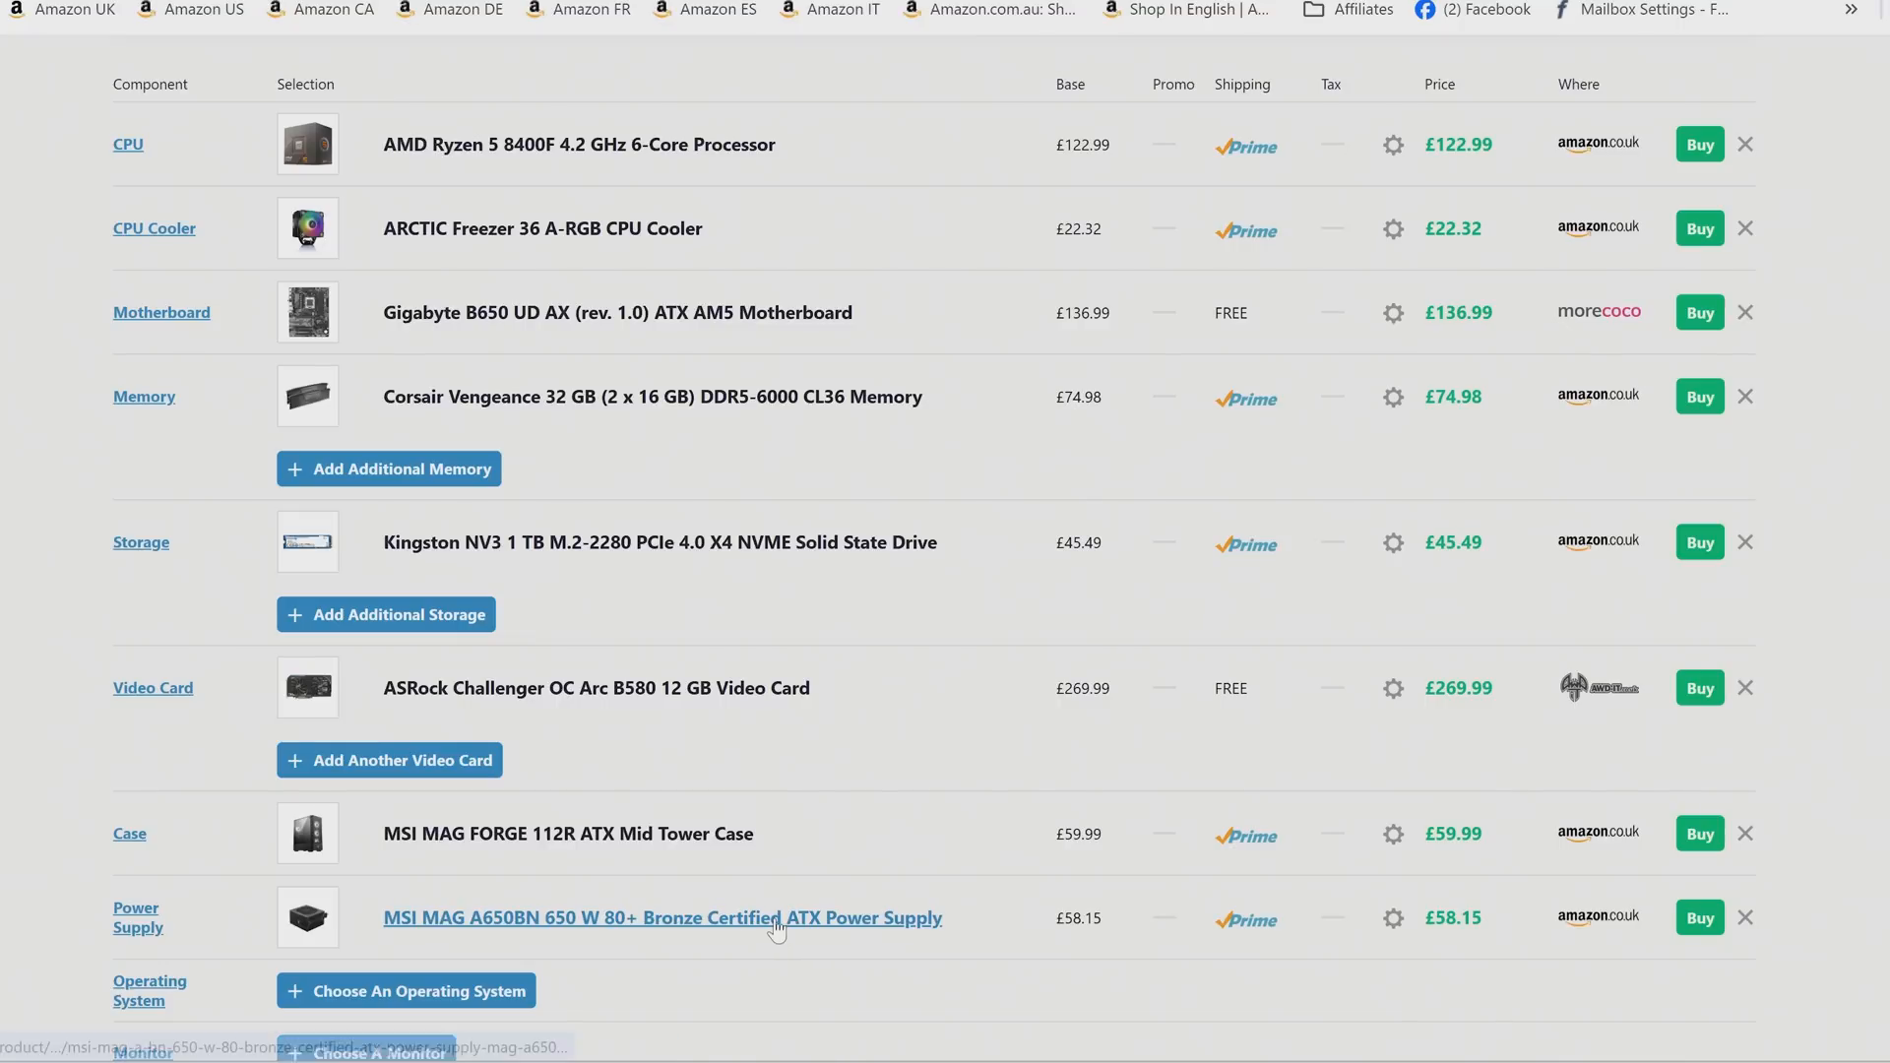
scroll(778, 931, "down", 2)
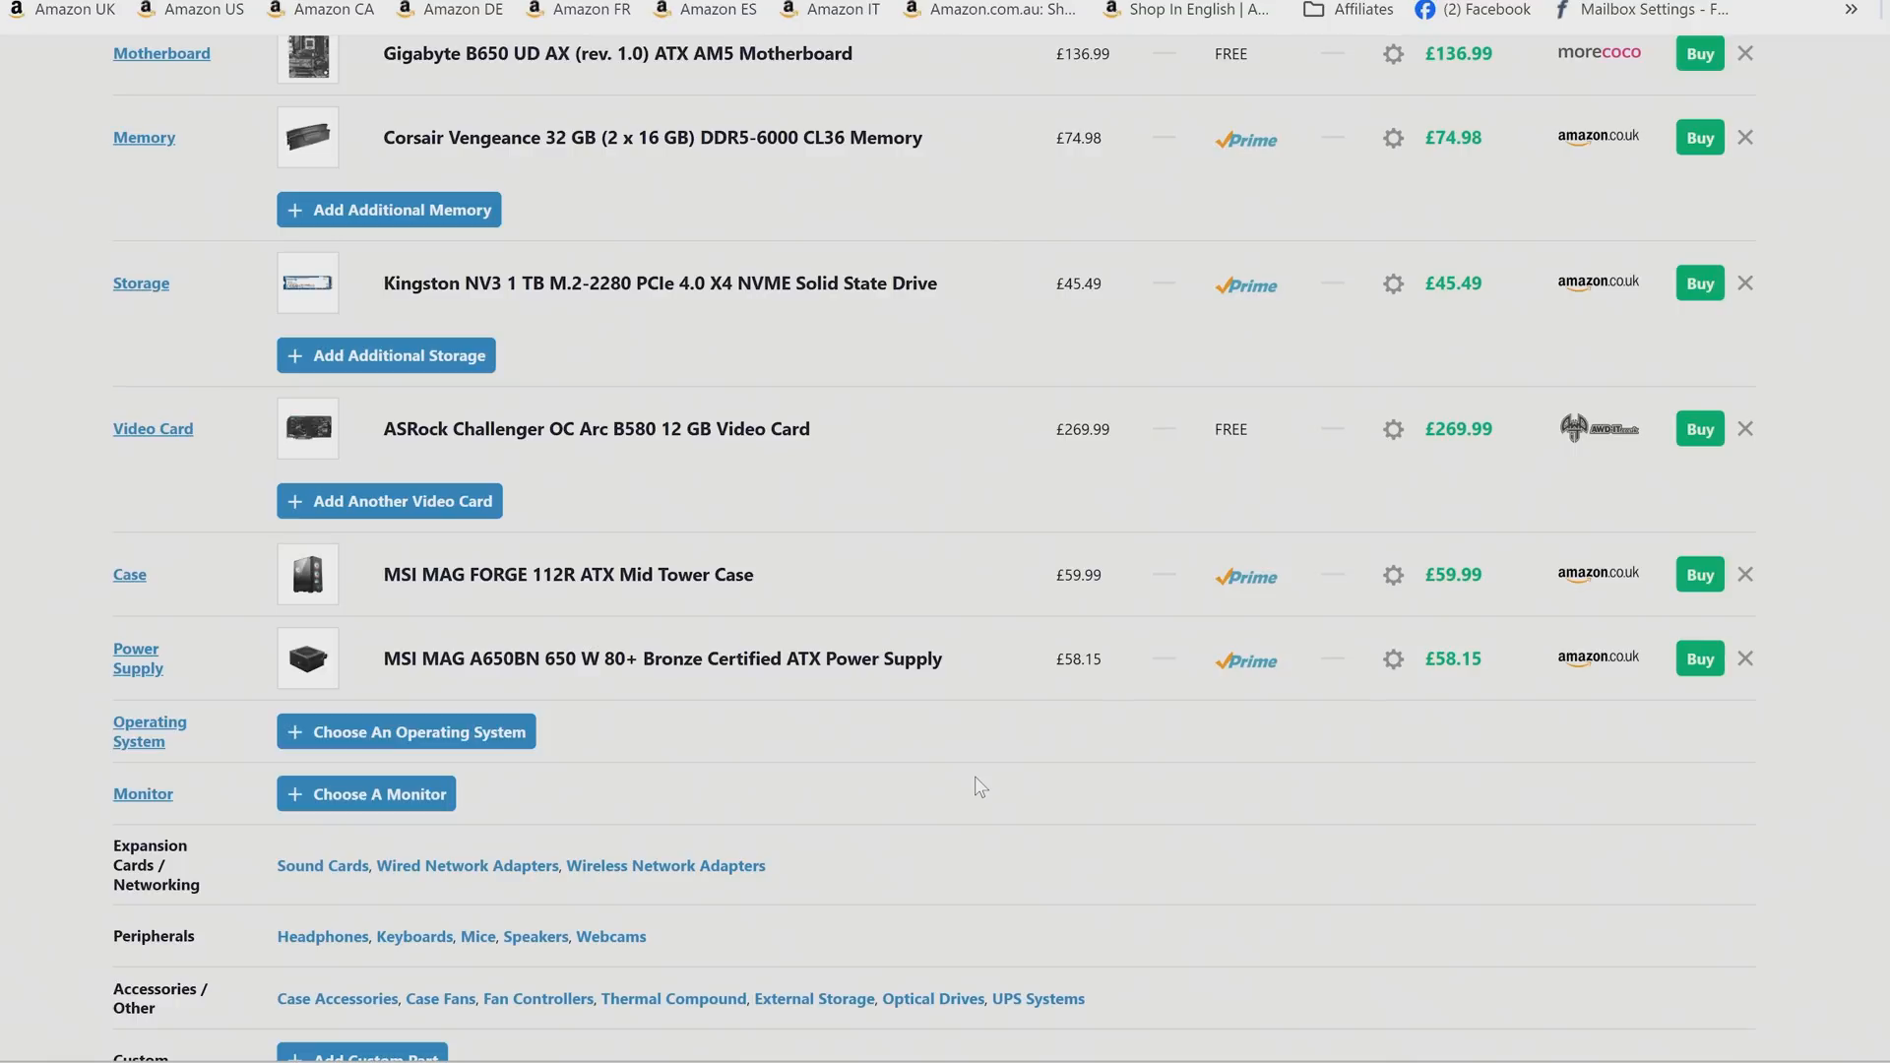
scroll(976, 776, "down", 1)
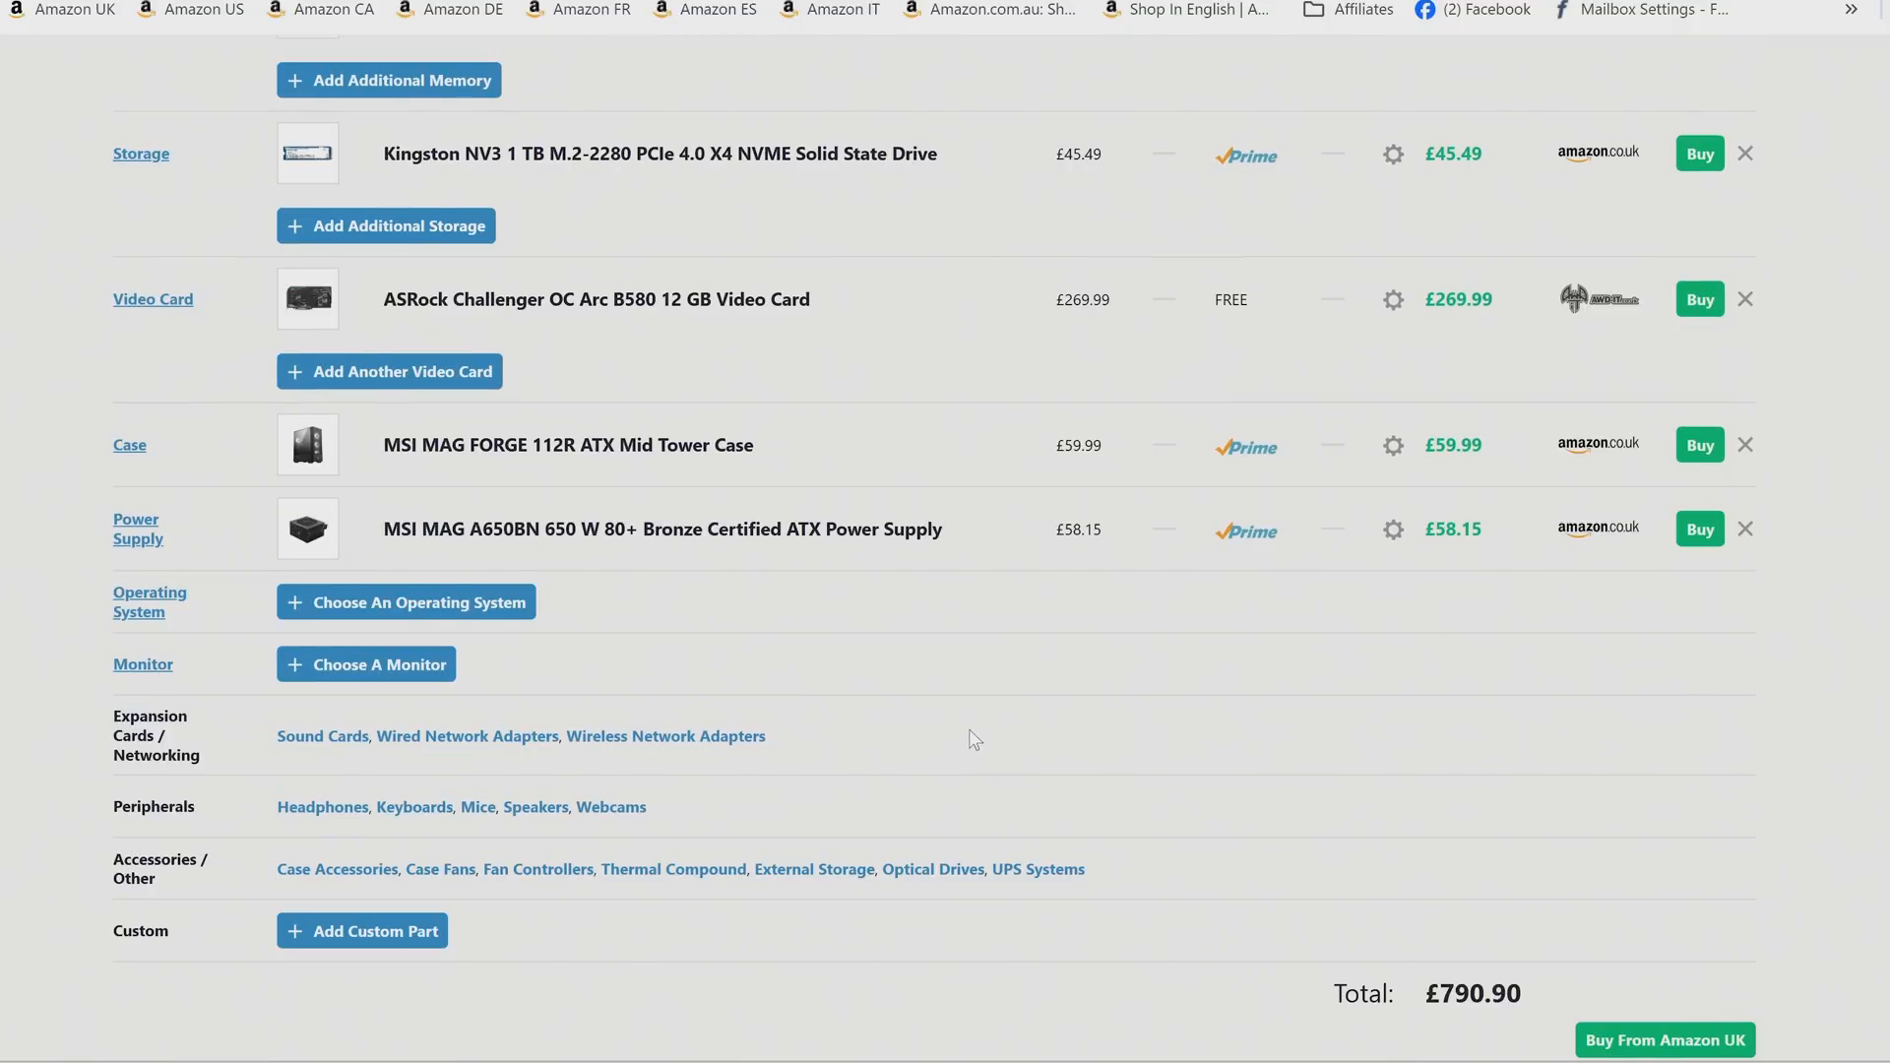
scroll(969, 727, "down", 1)
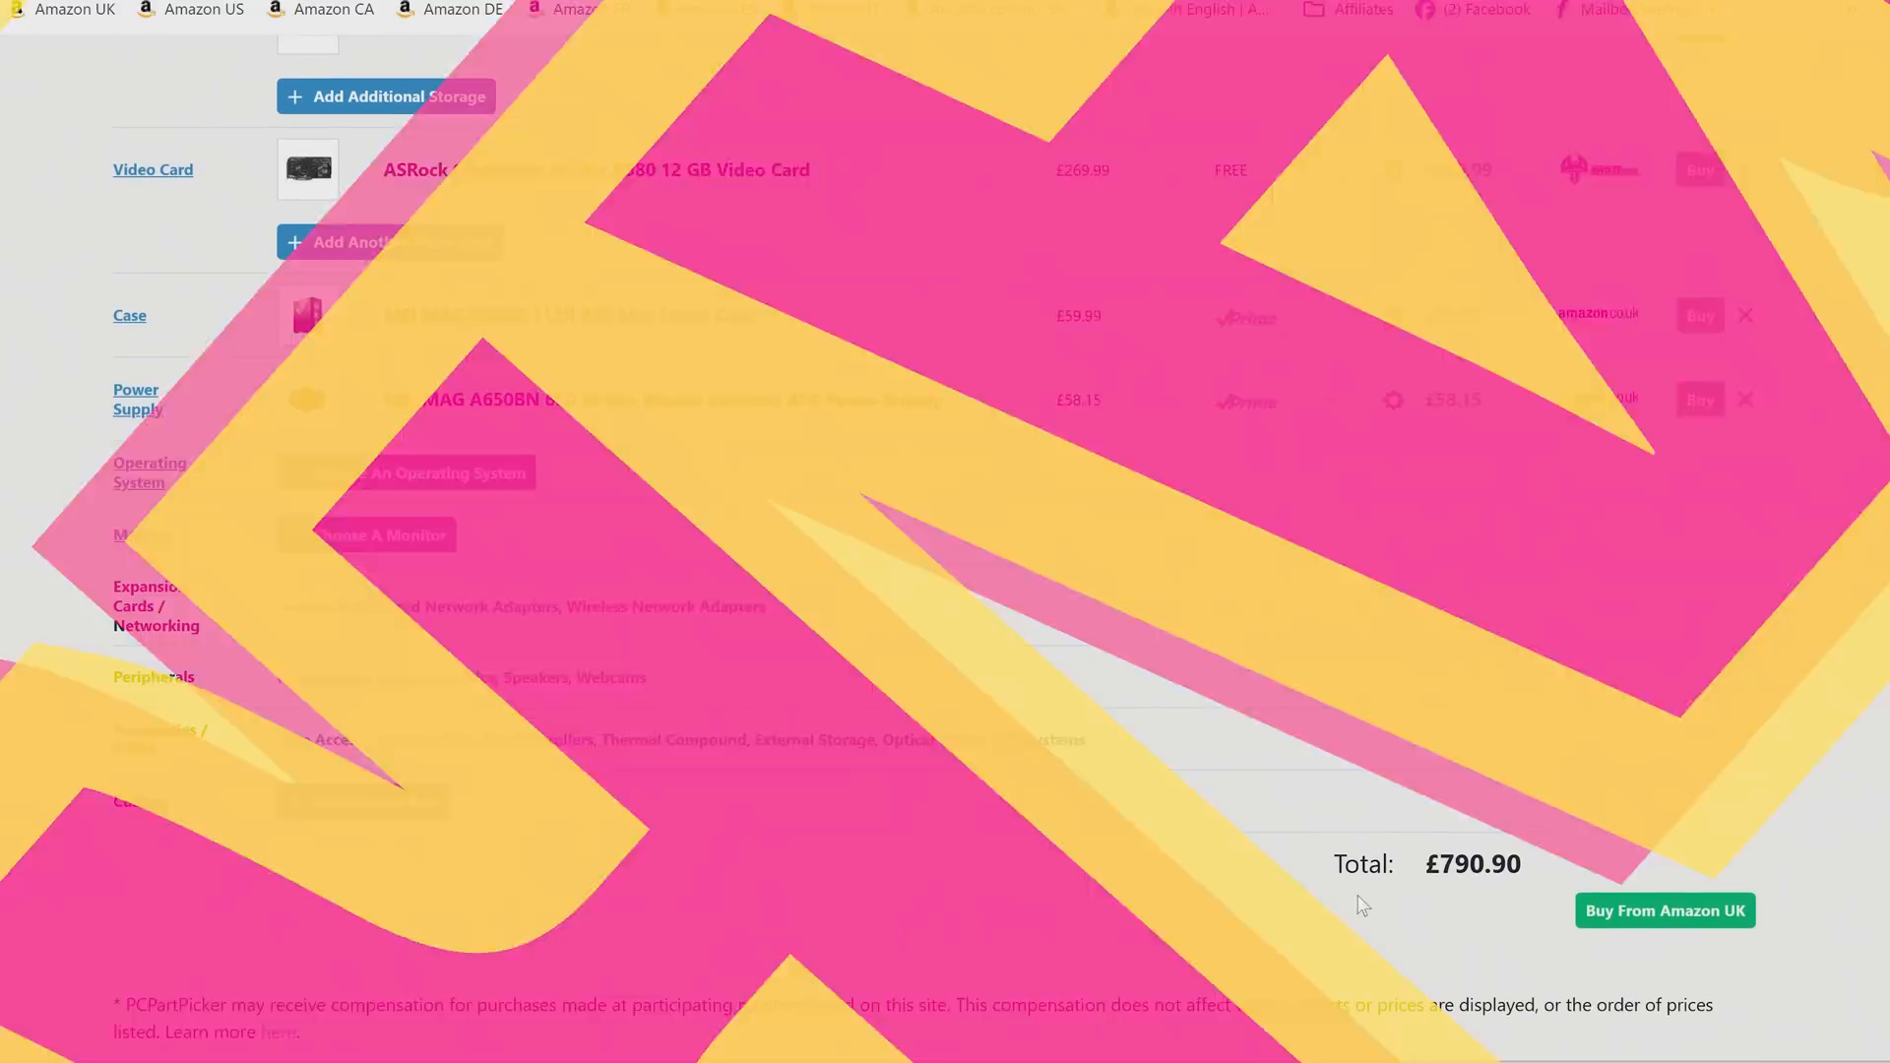
scroll(1389, 908, "down", 2)
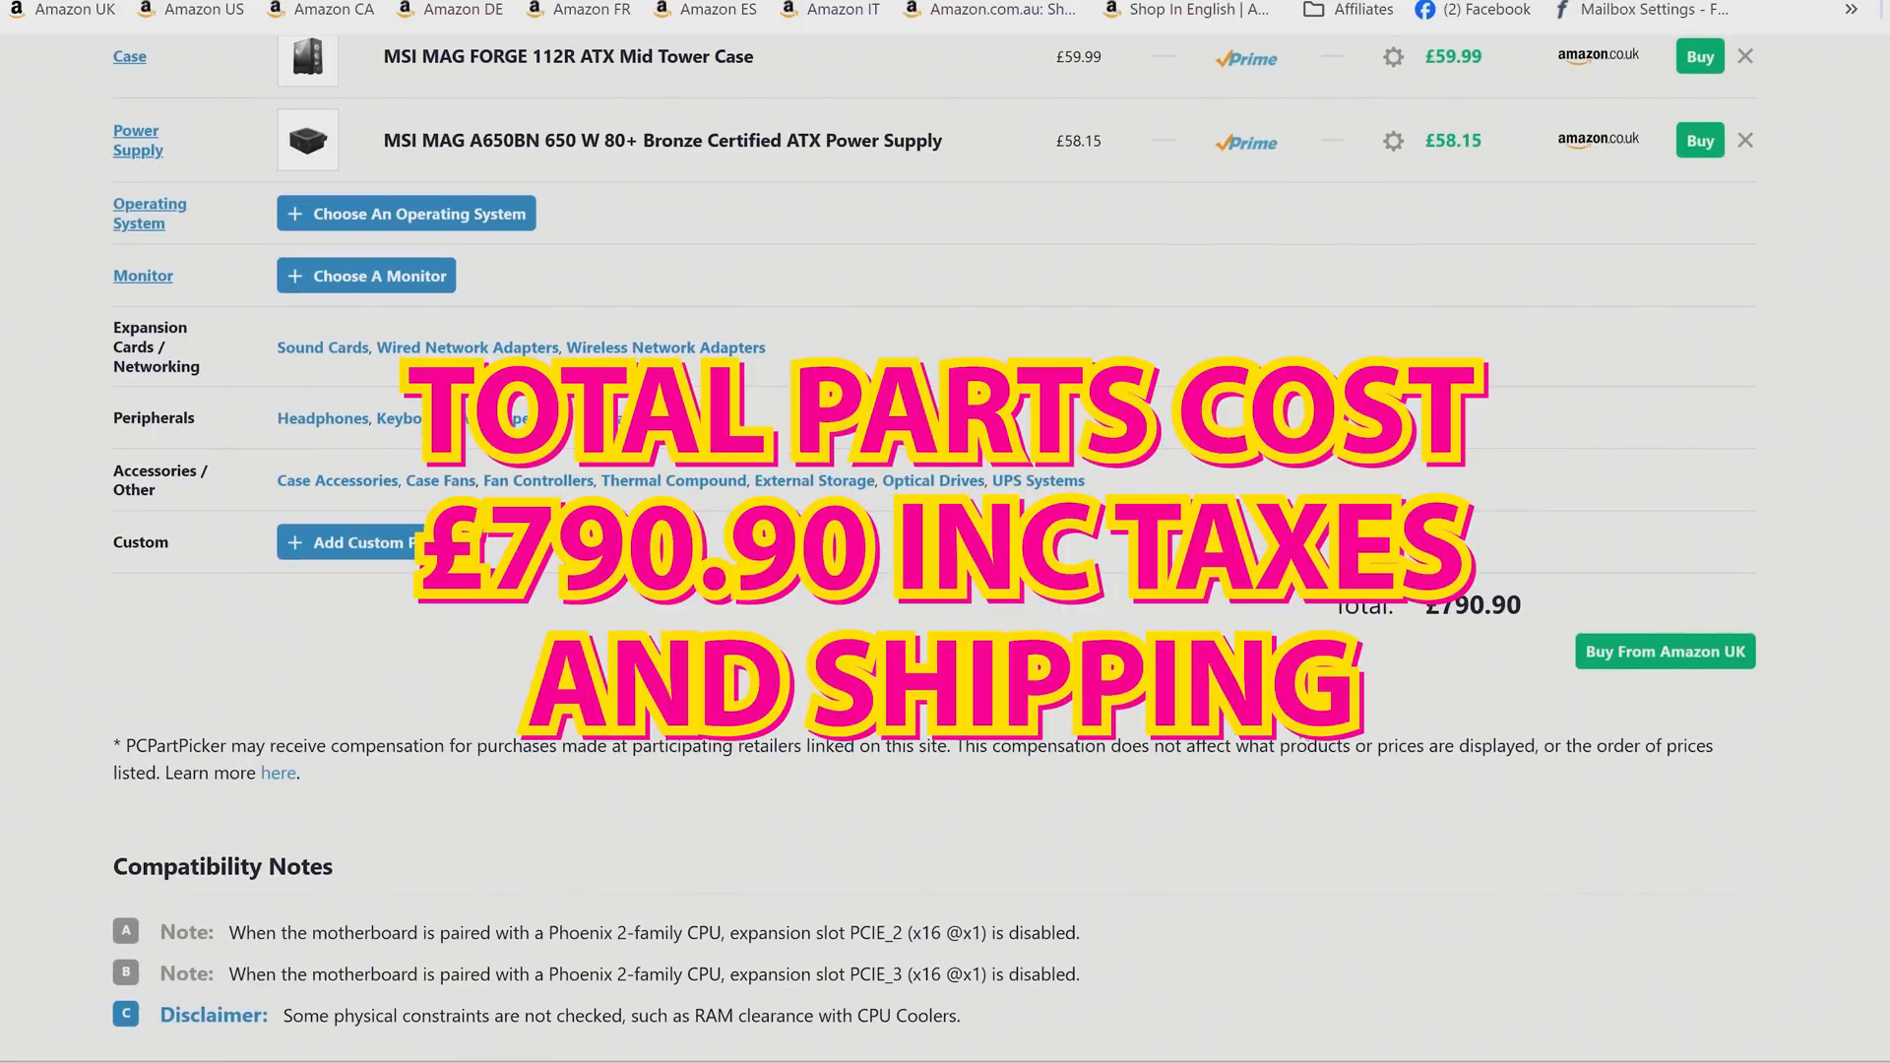
scroll(946, 591, "up", 5)
scroll(945, 591, "up", 5)
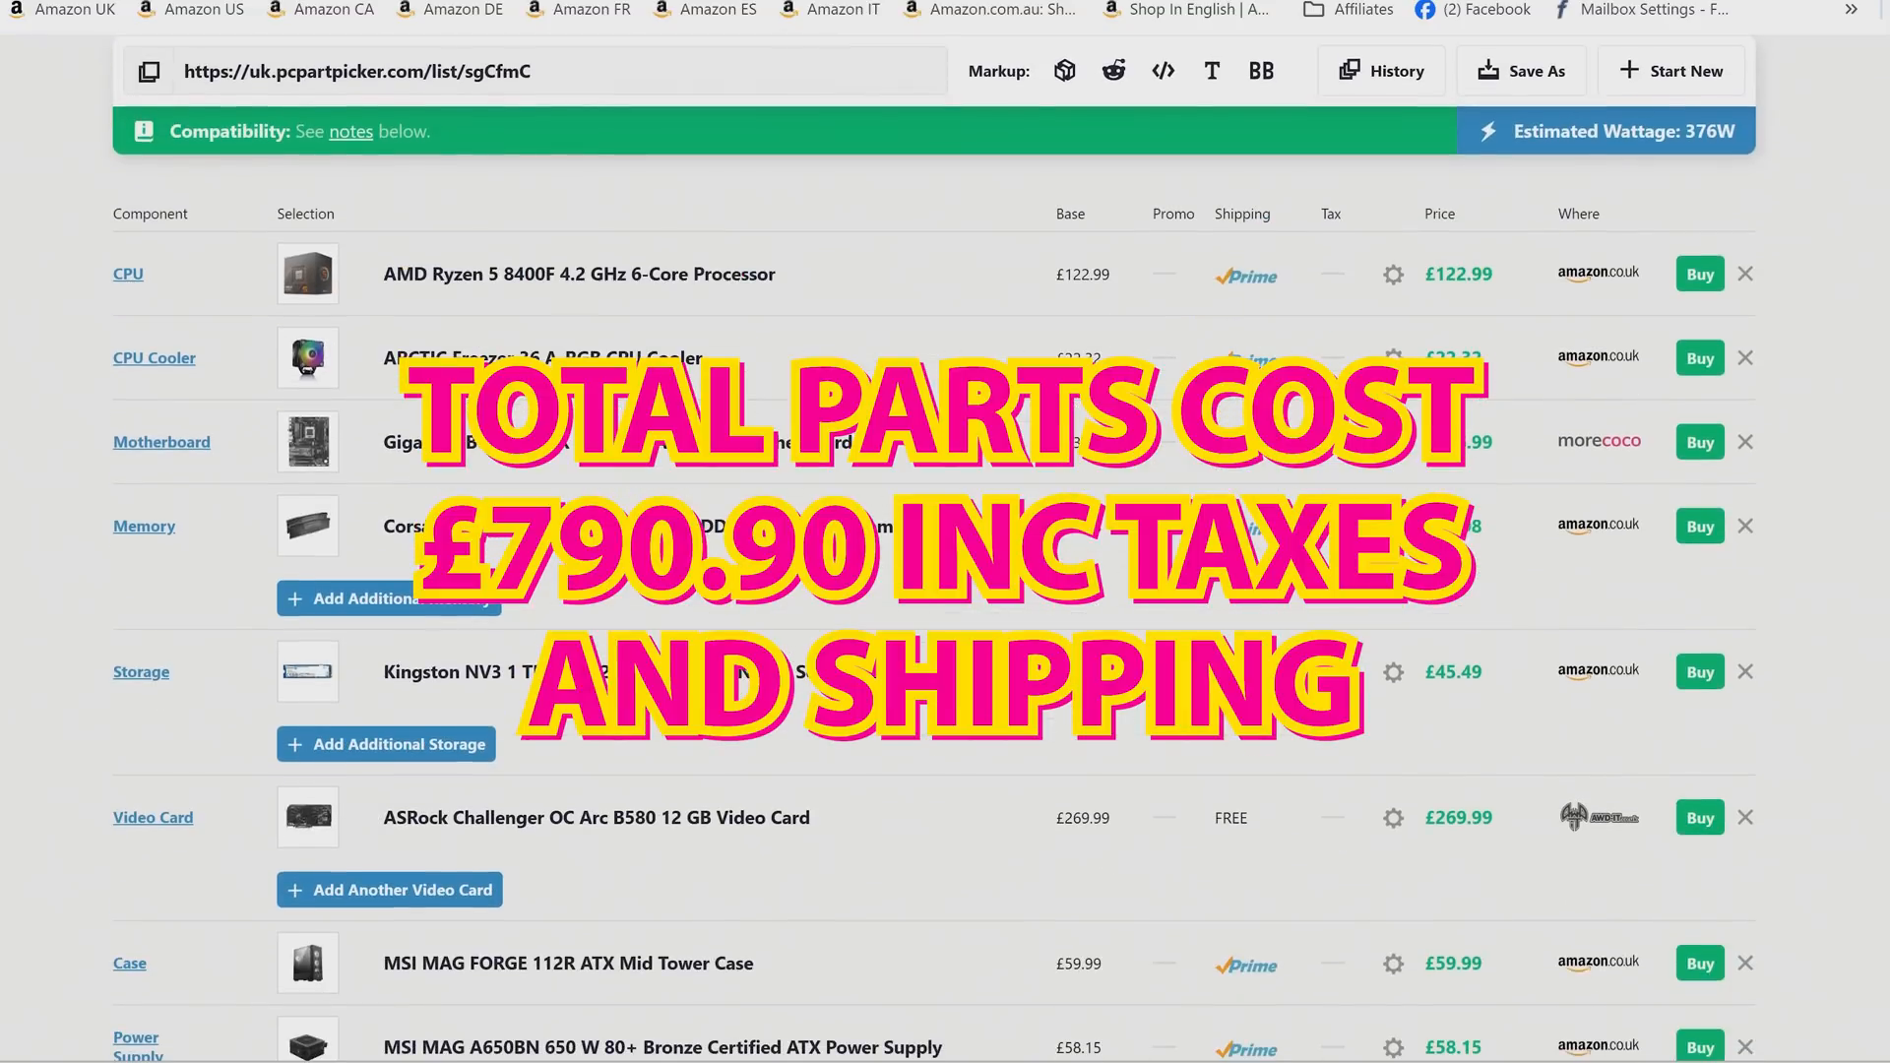